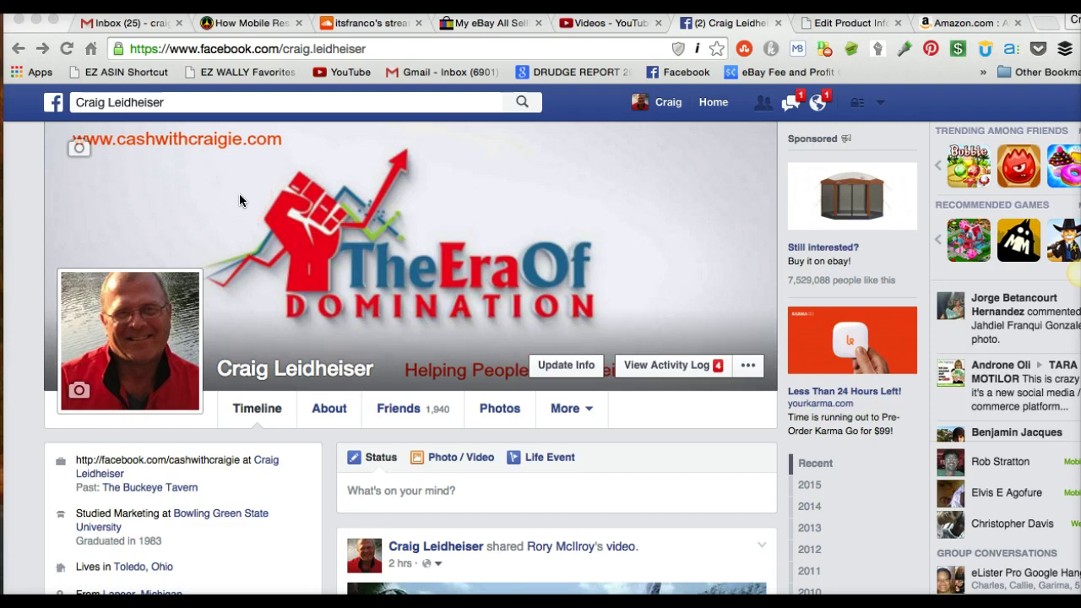
# Step: Examine the Facebook profile's cover photo with its logo and added text, closing the open chat window
pyautogui.click(300, 218)
pyautogui.scroll(-2, 435, 398)
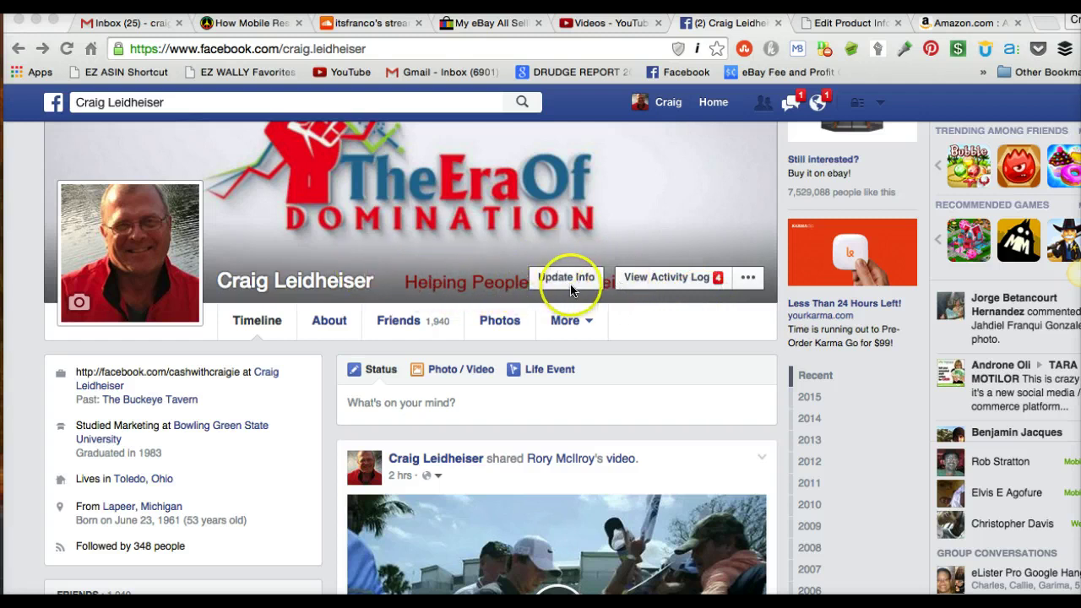
pyautogui.scroll(-1, 490, 278)
pyautogui.scroll(1, 490, 284)
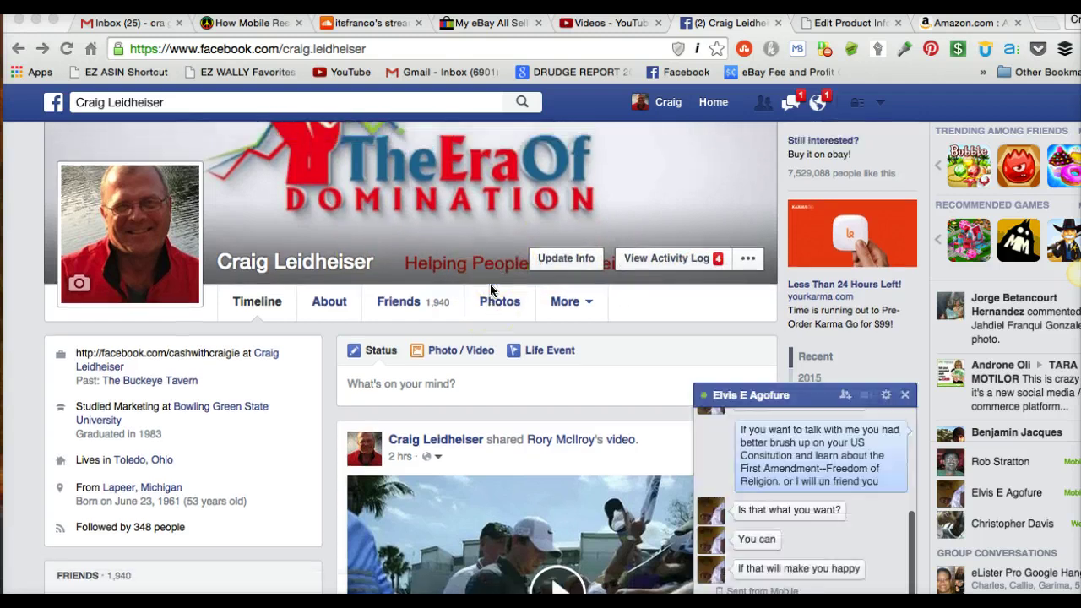
pyautogui.click(904, 398)
pyautogui.scroll(-1, 521, 476)
pyautogui.scroll(3, 521, 475)
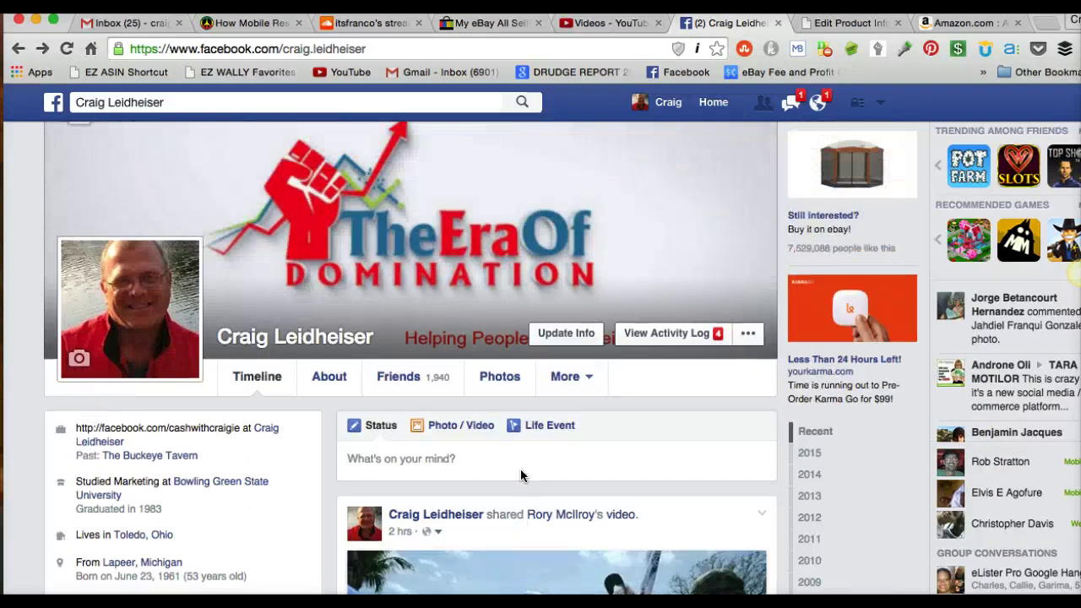
pyautogui.scroll(-2, 521, 476)
pyautogui.scroll(3, 482, 386)
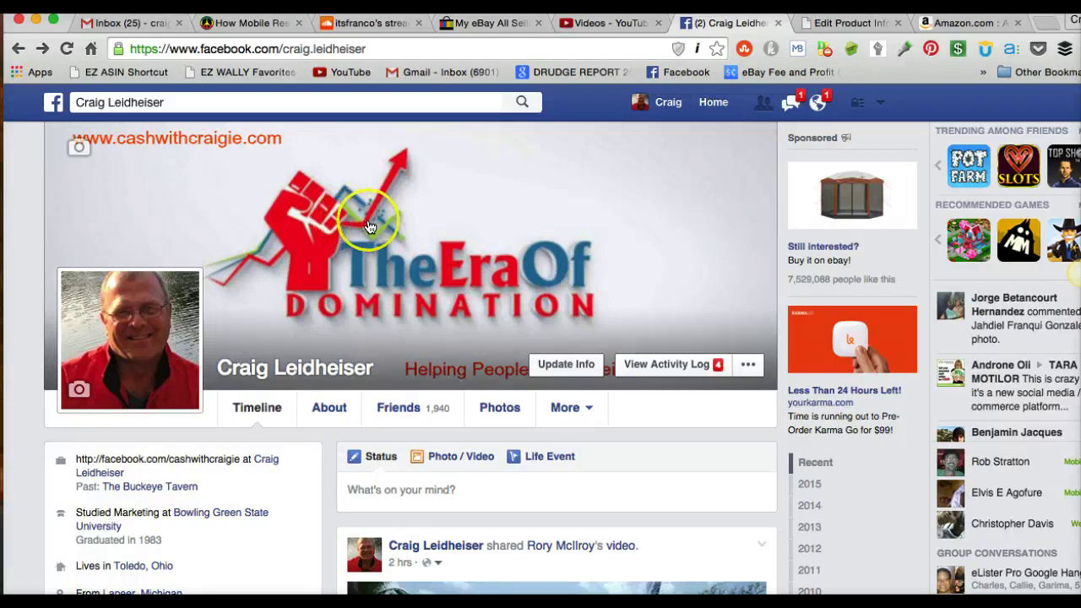
pyautogui.scroll(-1, 369, 227)
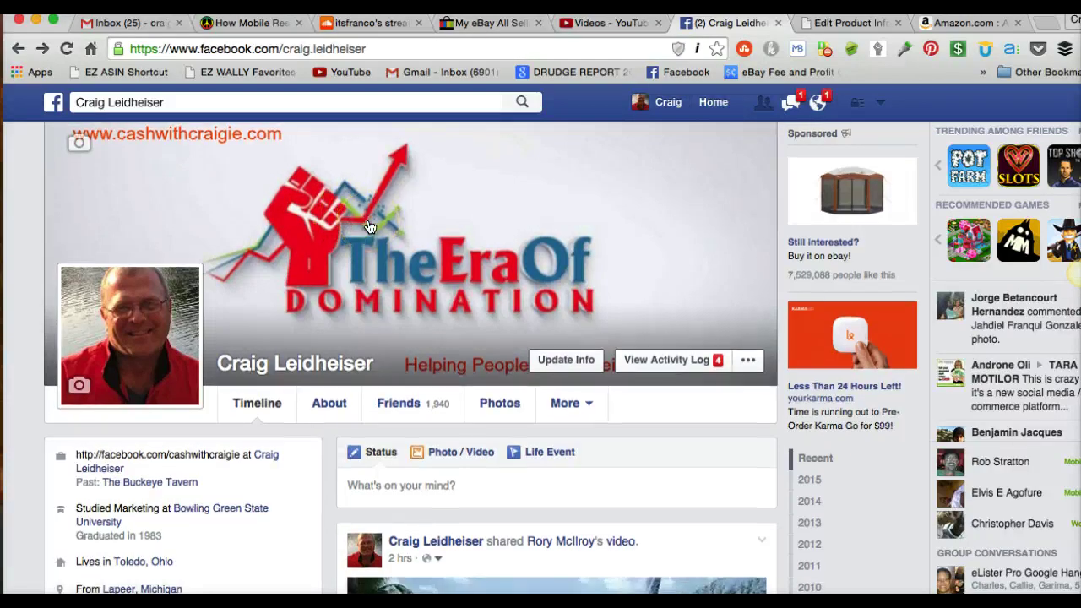
pyautogui.scroll(1, 369, 226)
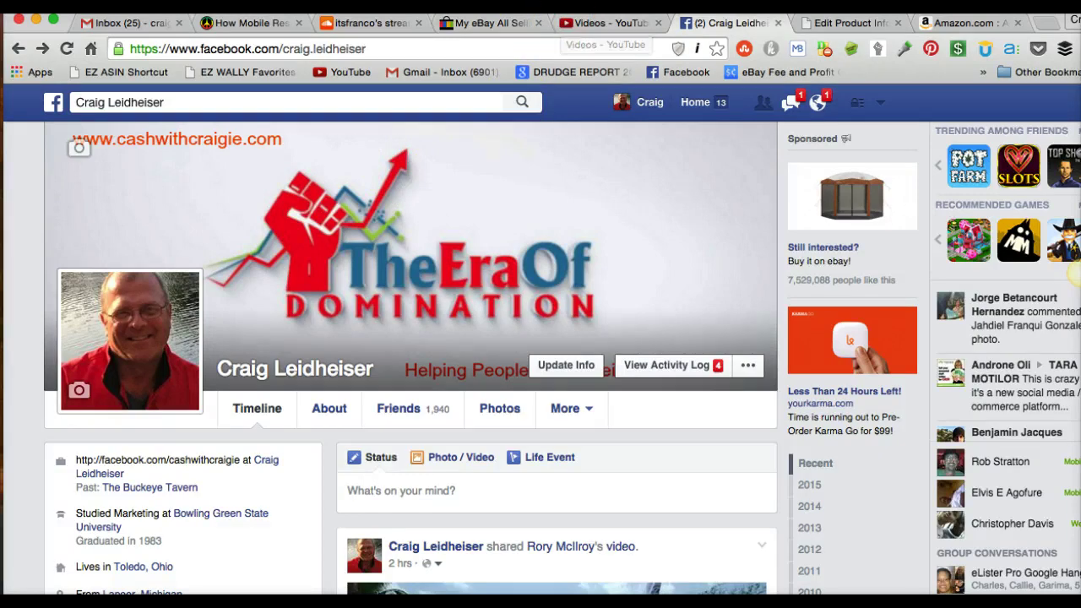
# Step: Open a new browser tab for a web search
pyautogui.moveTo(553, 11)
pyautogui.mouseDown()
pyautogui.moveTo(553, 26)
pyautogui.moveTo(552, 12)
pyautogui.mouseUp()
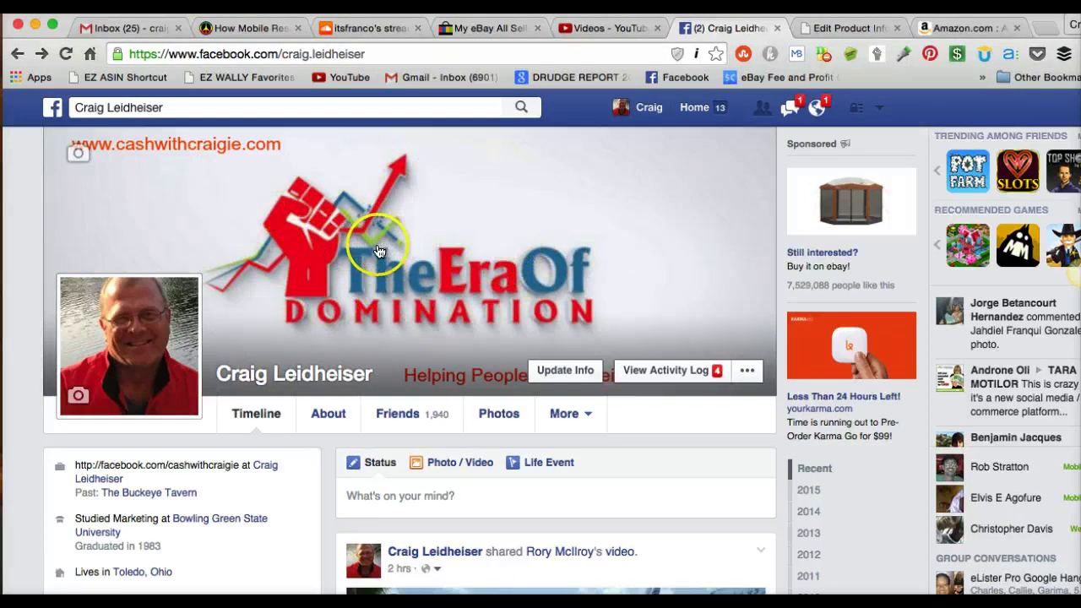
pyautogui.moveTo(642, 10); pyautogui.dragTo(637, 8)
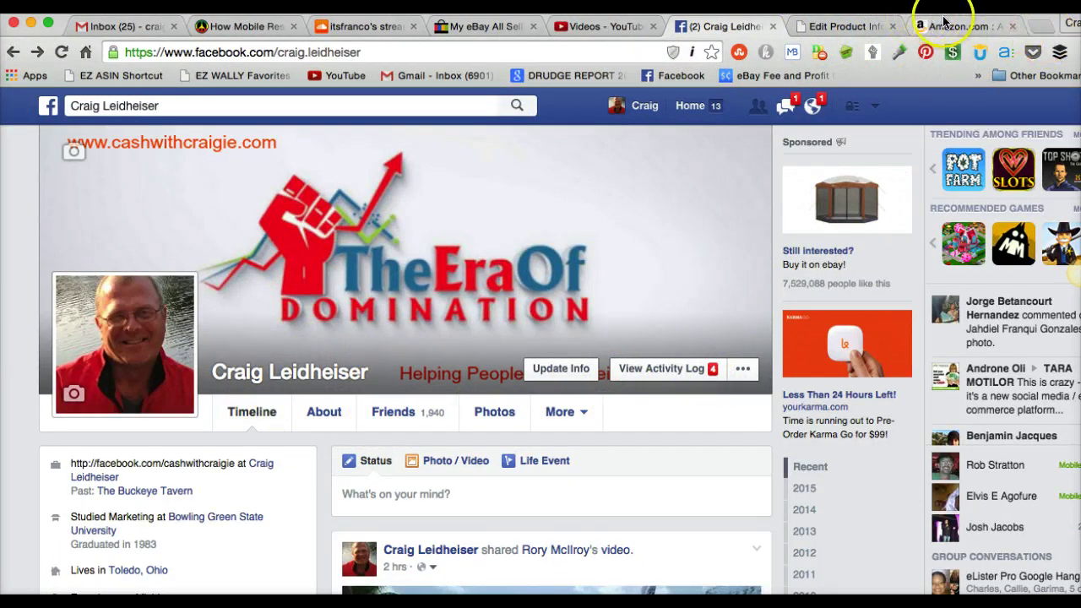
pyautogui.click(1041, 25)
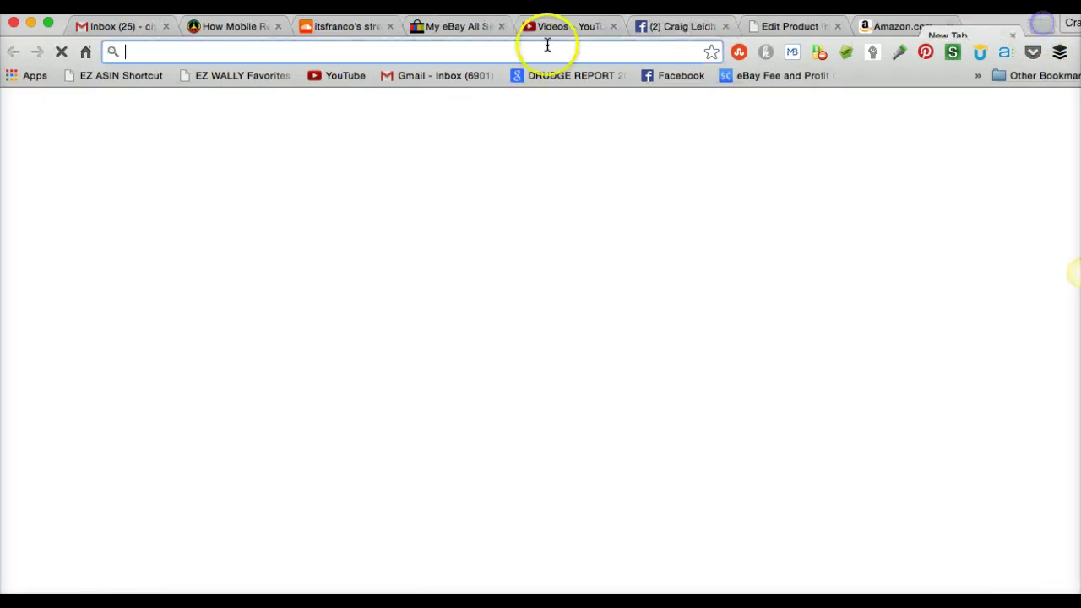
pyautogui.click(324, 54)
pyautogui.write('Google')
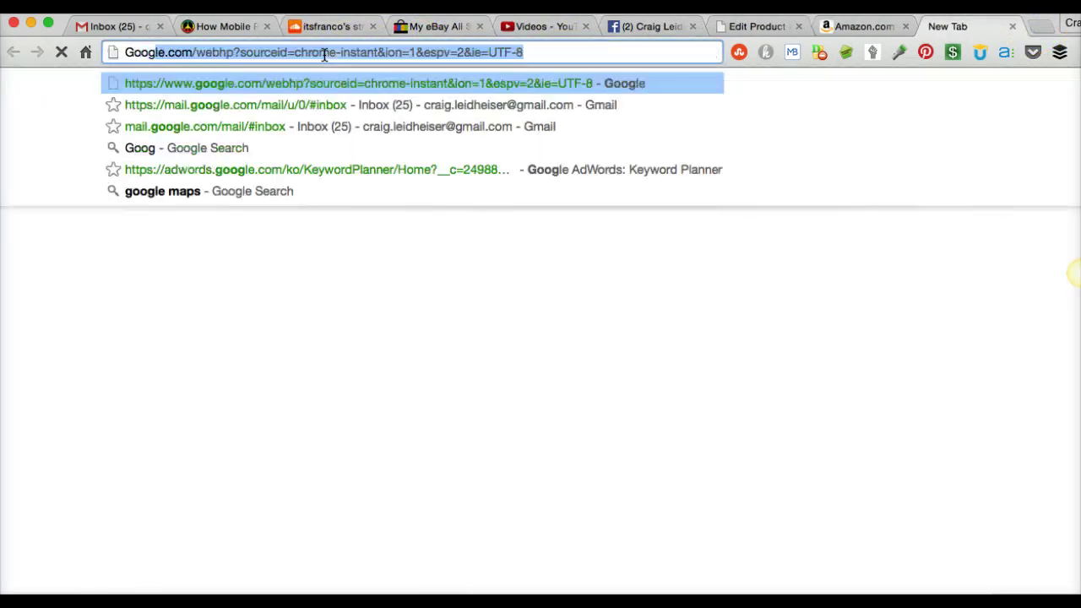
pyautogui.press('BackSpace')
pyautogui.press('BackSpace')
pyautogui.press('BackSpace')
pyautogui.press('BackSpace')
pyautogui.press('BackSpace')
pyautogui.press('BackSpace')
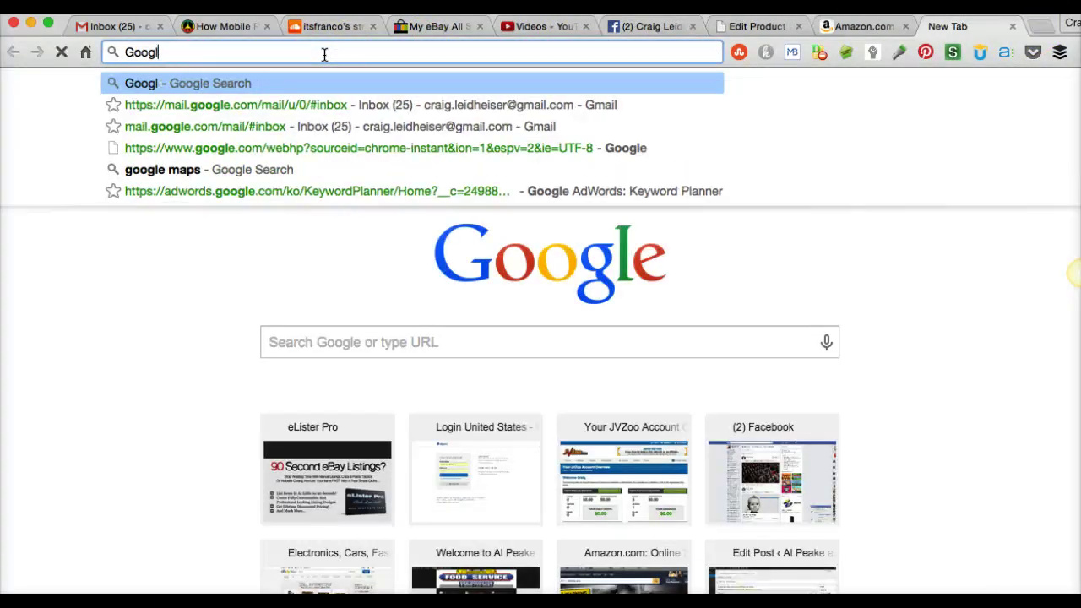
# Step: Search Google for "the era of domination"
pyautogui.write('the r')
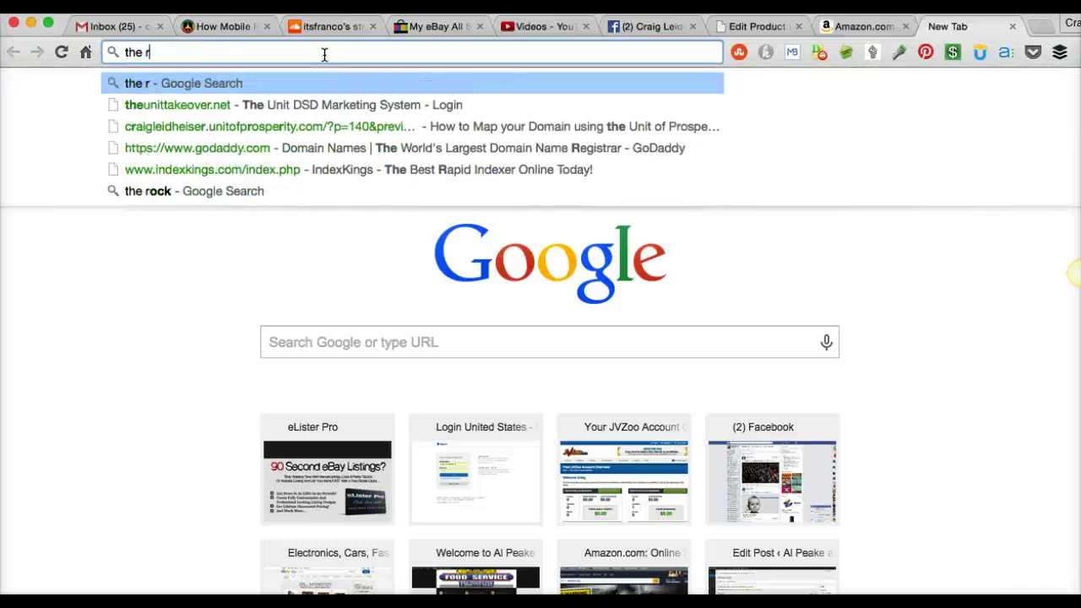
pyautogui.press('BackSpace')
pyautogui.write('ea')
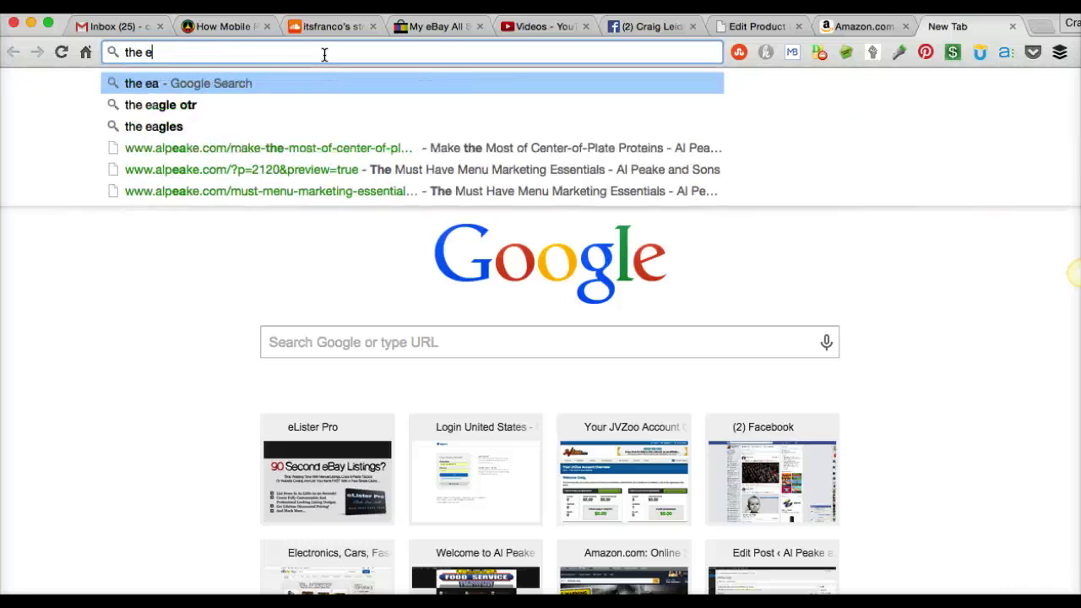
pyautogui.press('BackSpace')
pyautogui.write('ra')
pyautogui.press('Return')
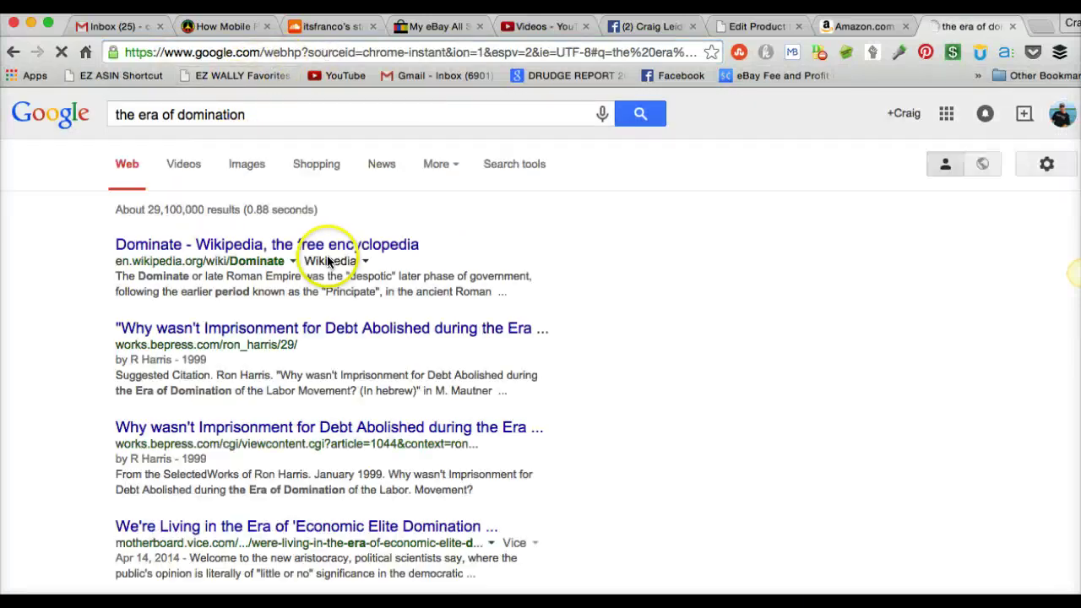
# Step: Find The Era Of Domination logo in the image results and view its full-size image on its own page
pyautogui.click(244, 175)
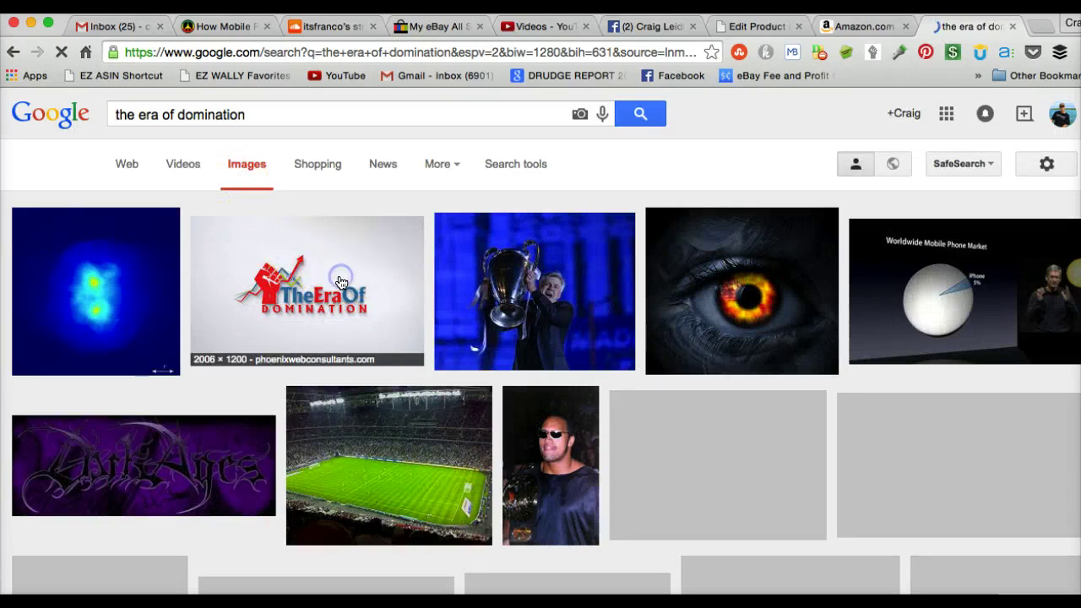
pyautogui.click(342, 282)
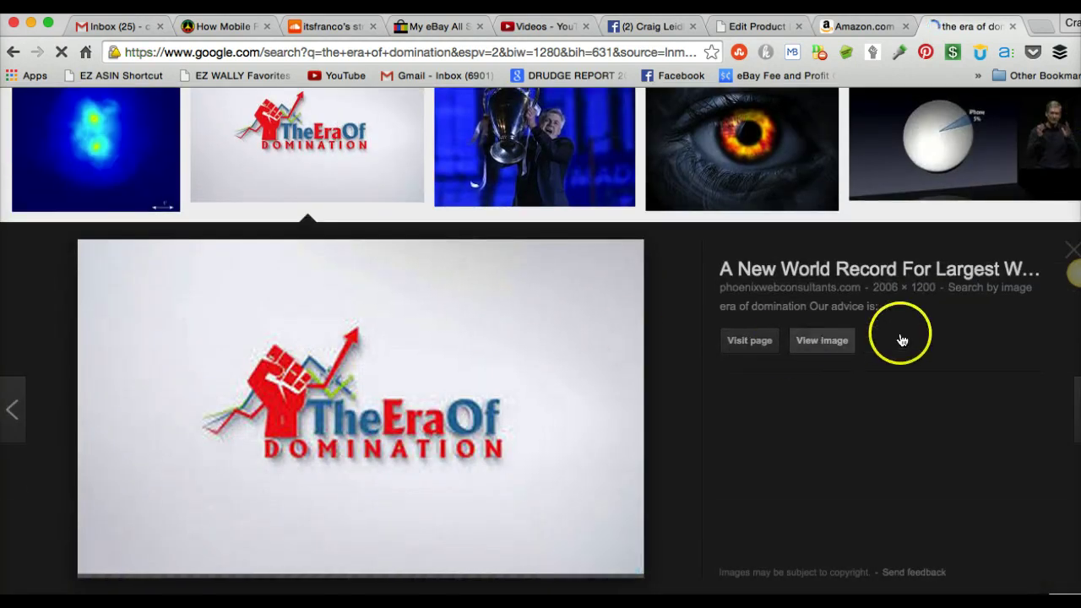
pyautogui.click(833, 341)
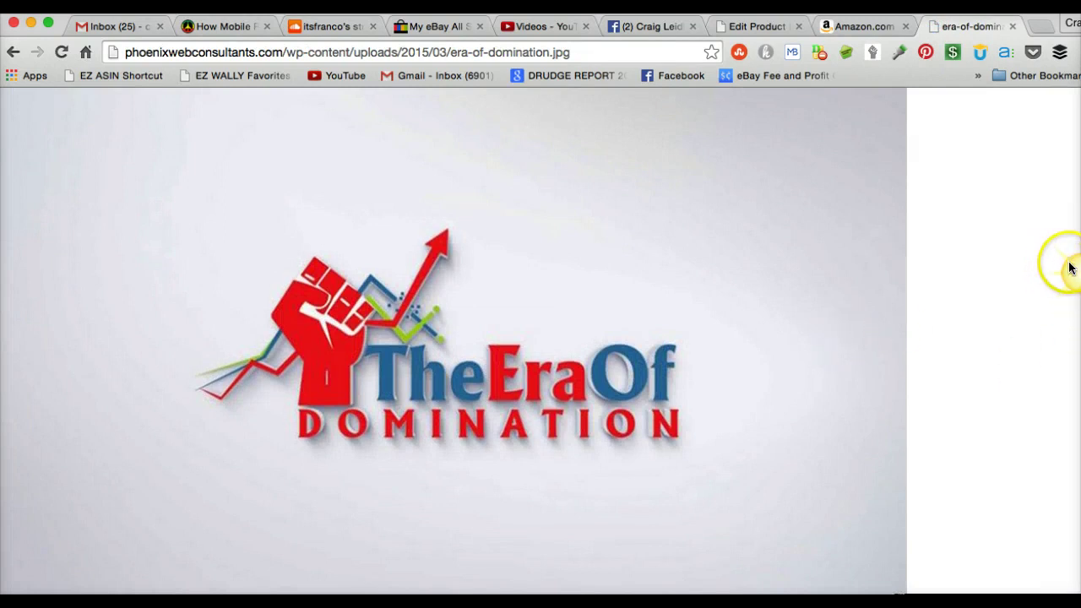
# Step: Capture a Jing screenshot of about 874 x 467 pixels around the logo, with some grey background on all sides
pyautogui.moveTo(1071, 258)
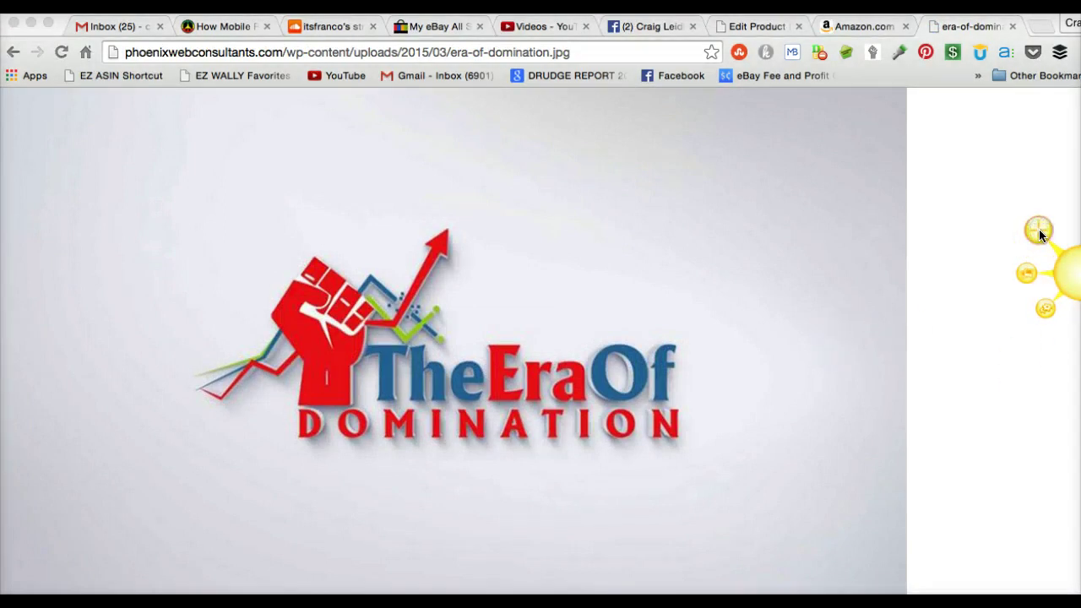
pyautogui.click(1039, 228)
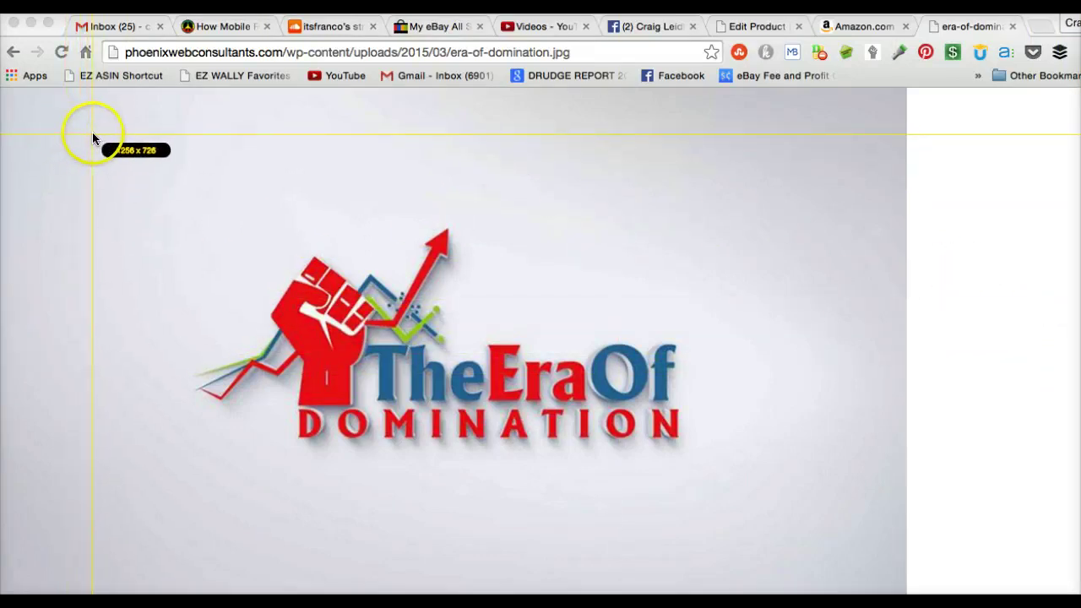
pyautogui.moveTo(96, 137); pyautogui.dragTo(850, 541)
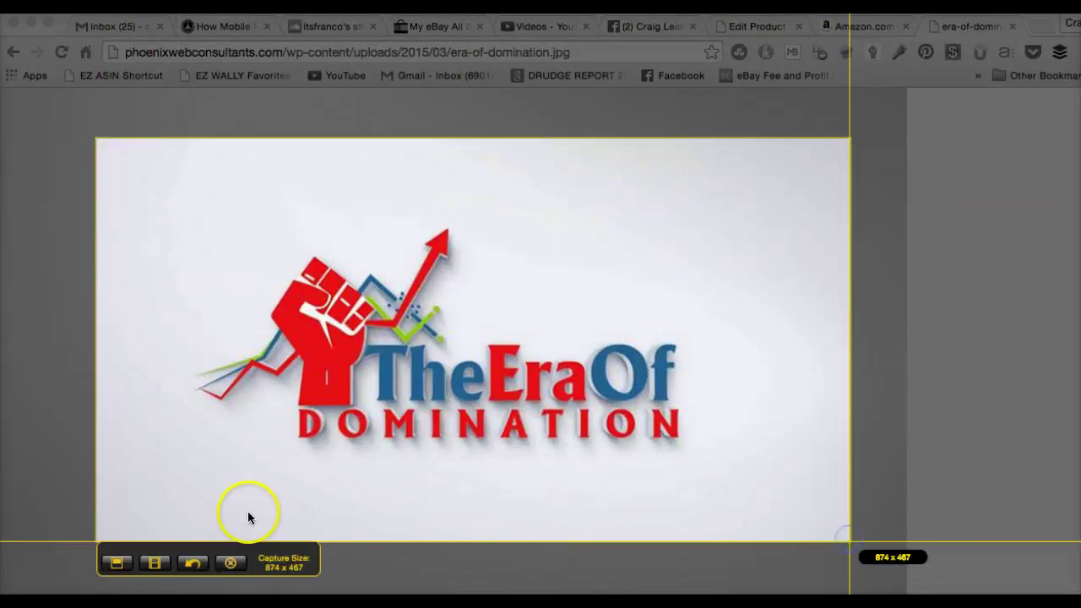
pyautogui.click(118, 564)
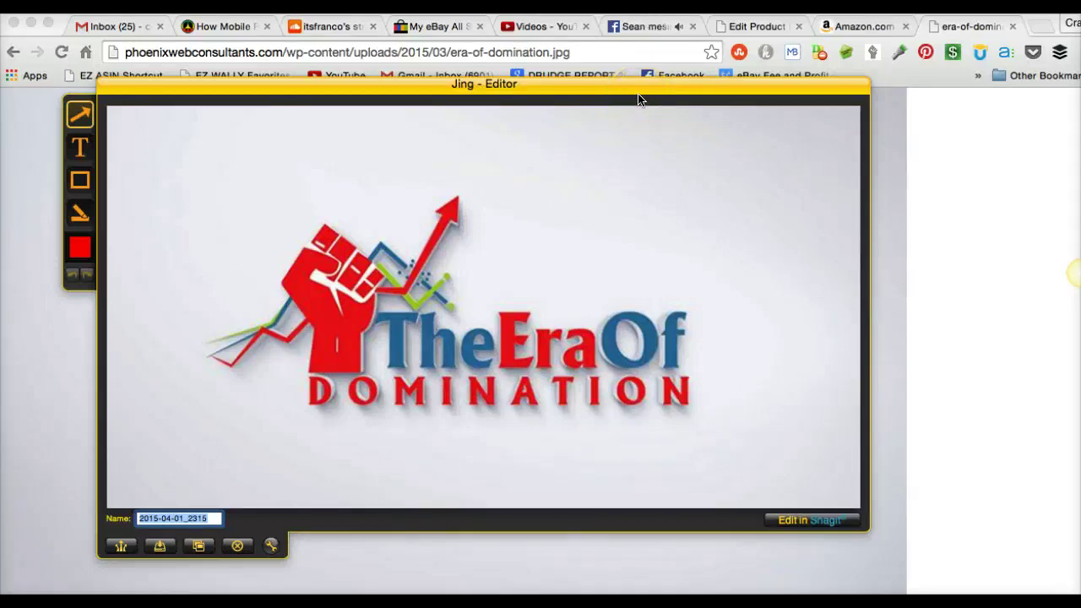
pyautogui.click(297, 252)
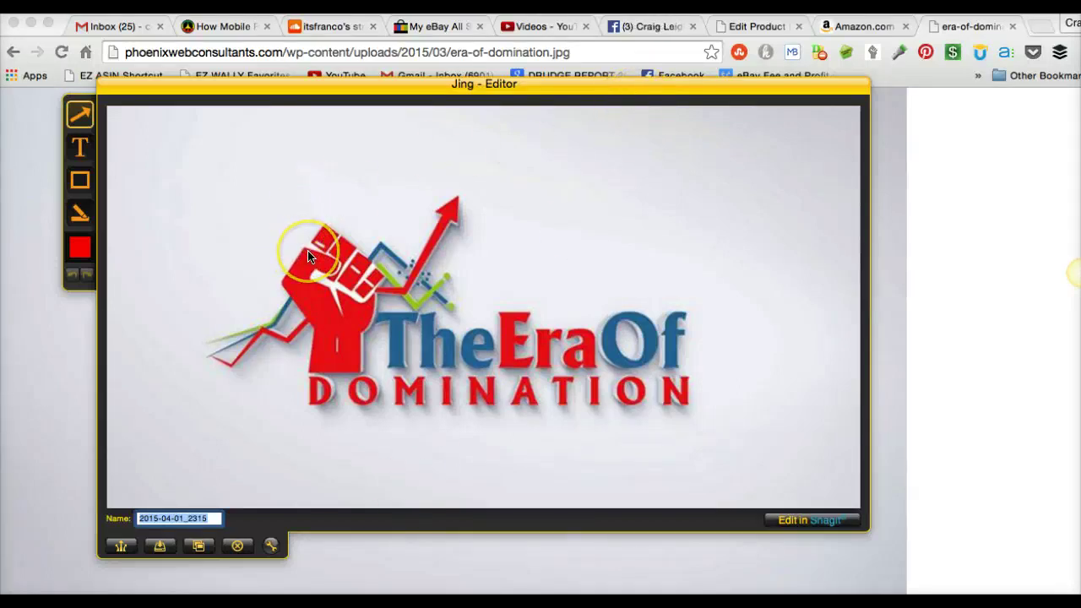
pyautogui.click(65, 582)
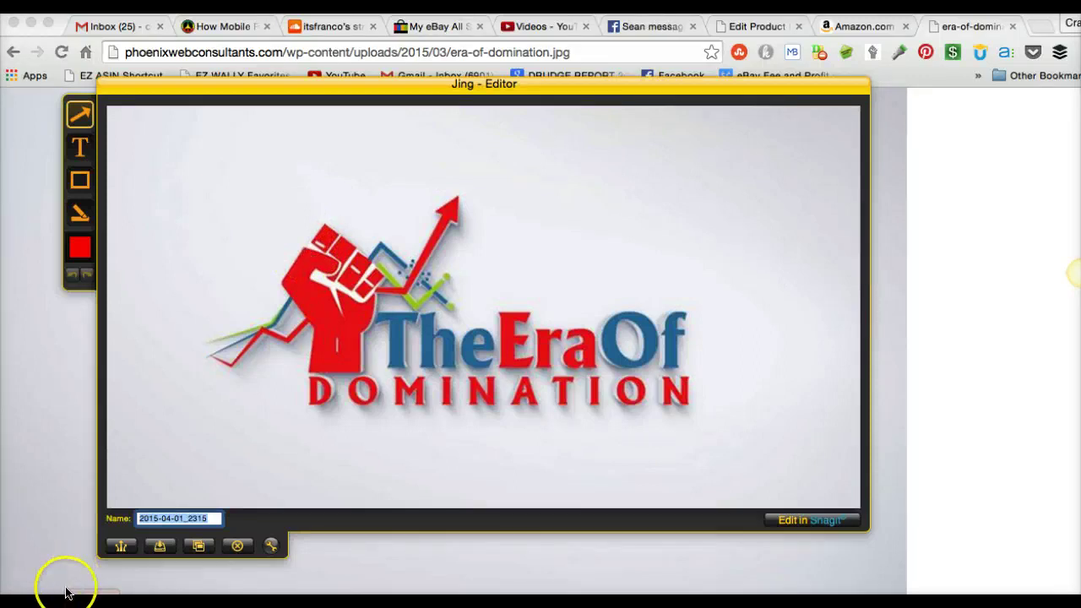
pyautogui.click(478, 323)
pyautogui.click(267, 389)
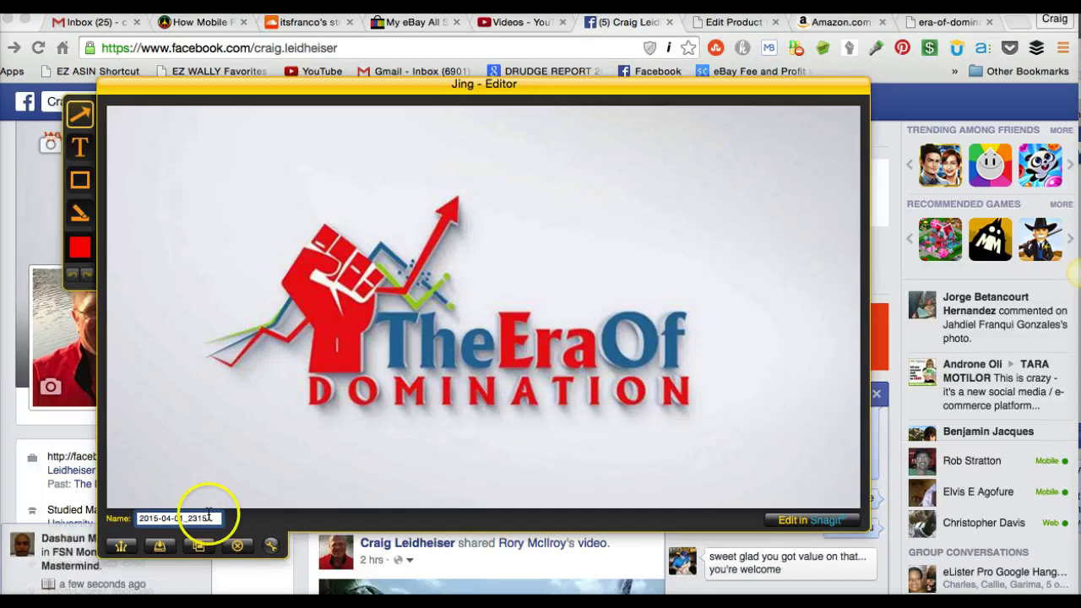
# Step: Name the Jing capture "cash with crigie" and save it to the computer
pyautogui.moveTo(218, 519); pyautogui.dragTo(134, 513)
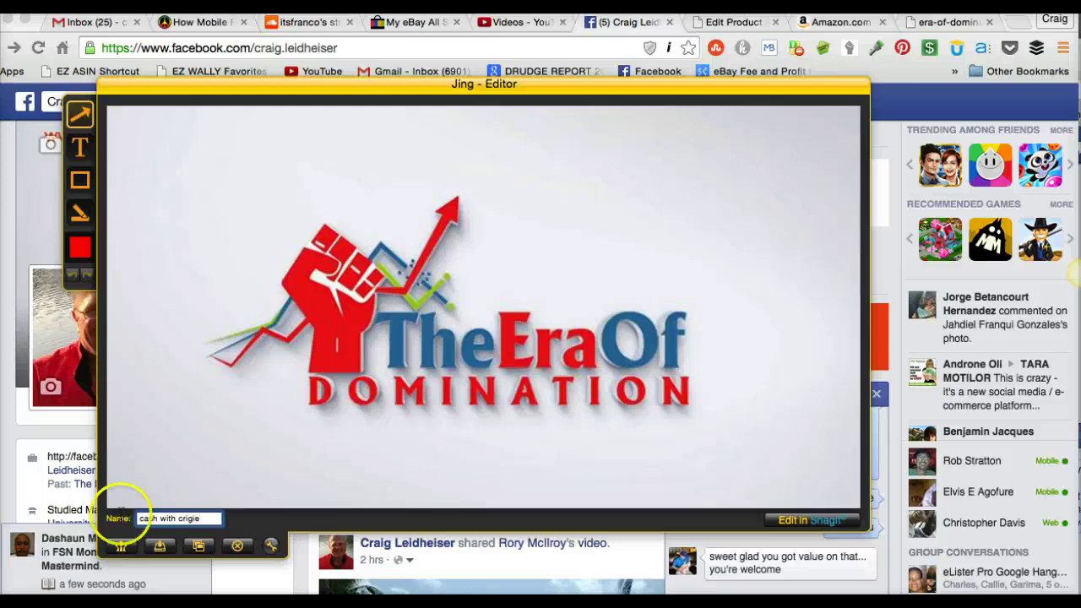
pyautogui.click(160, 548)
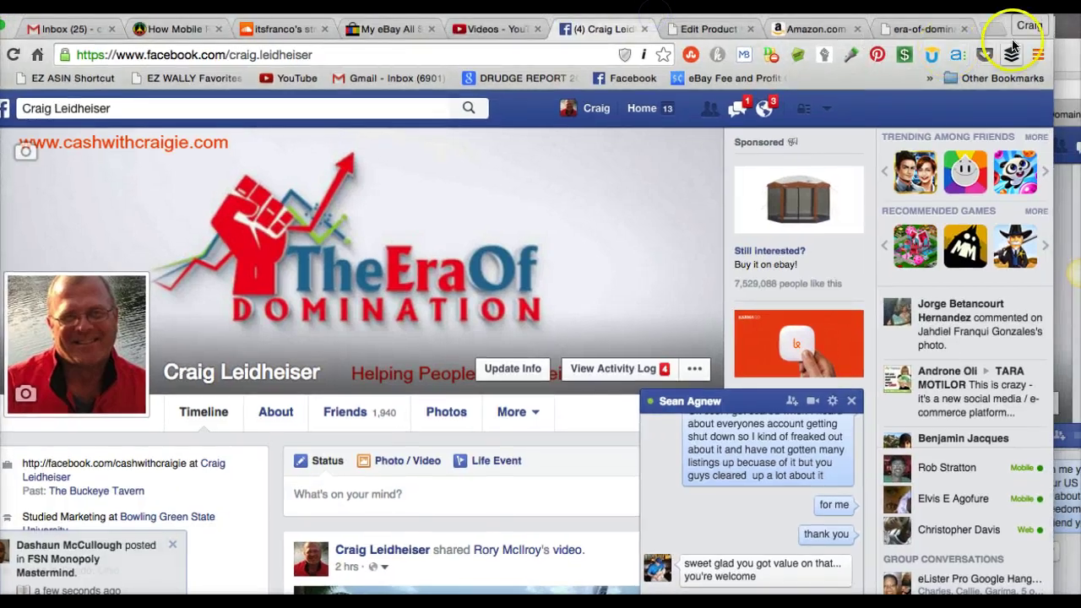
pyautogui.click(993, 29)
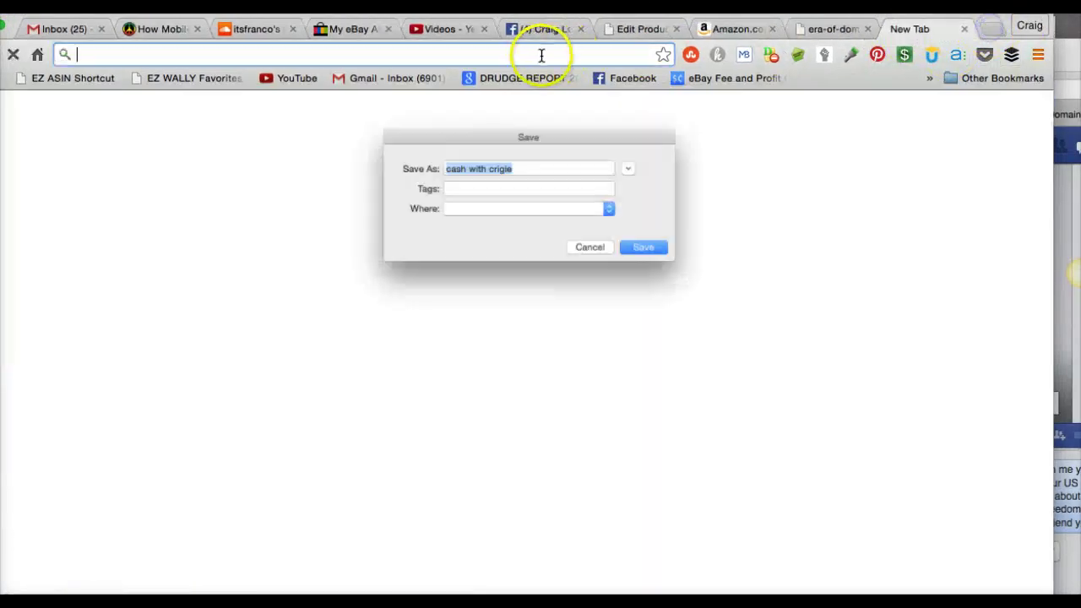
pyautogui.click(643, 246)
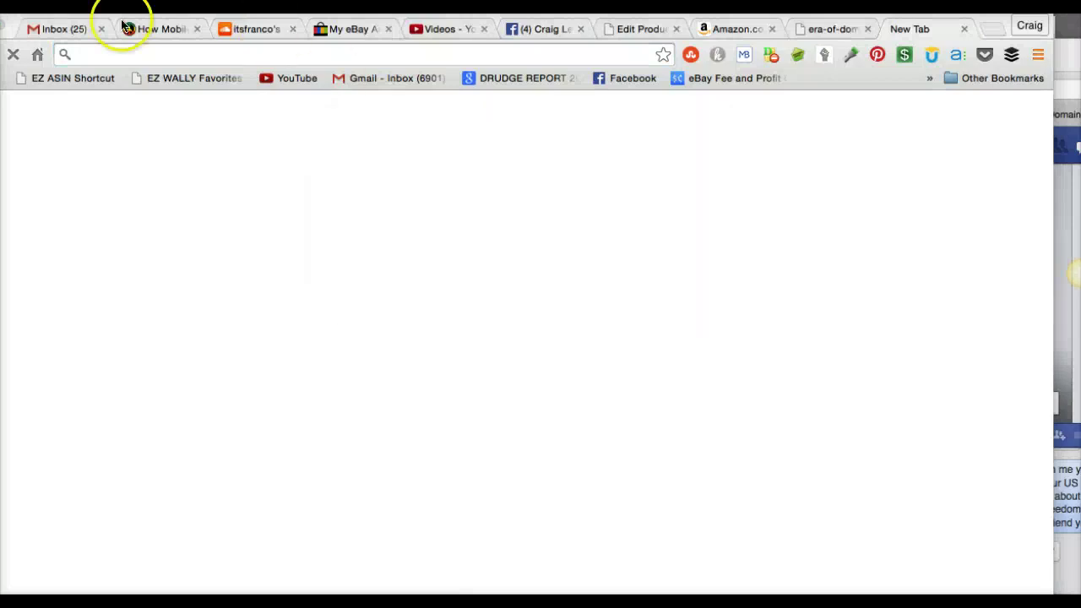
# Step: Go to picmonkey.com in the empty browser tab and dismiss the capture notice
pyautogui.click(149, 55)
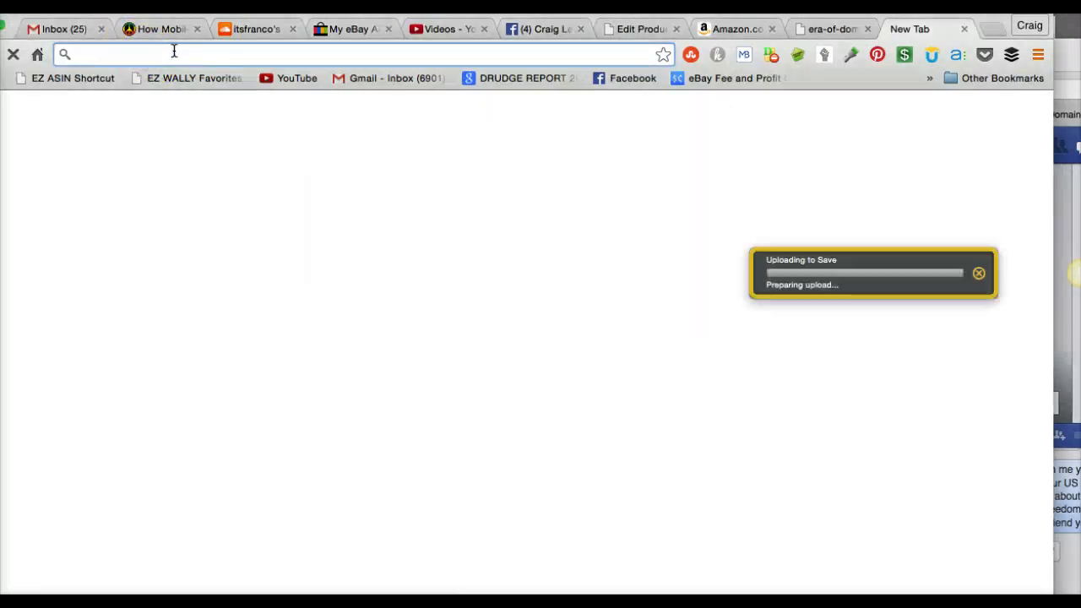
pyautogui.write('picmonkey.com')
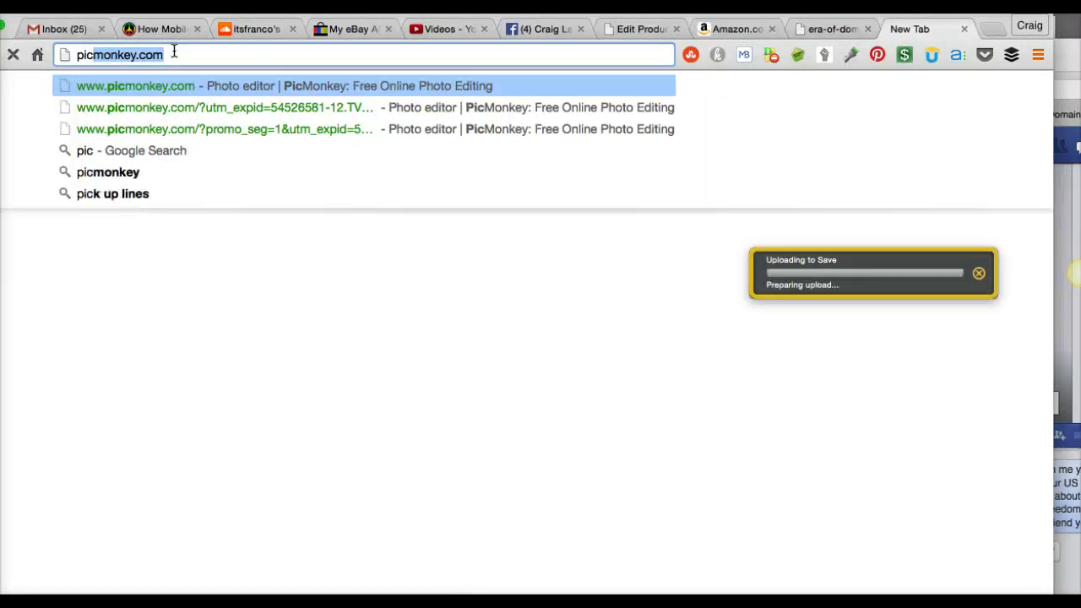
pyautogui.press('Return')
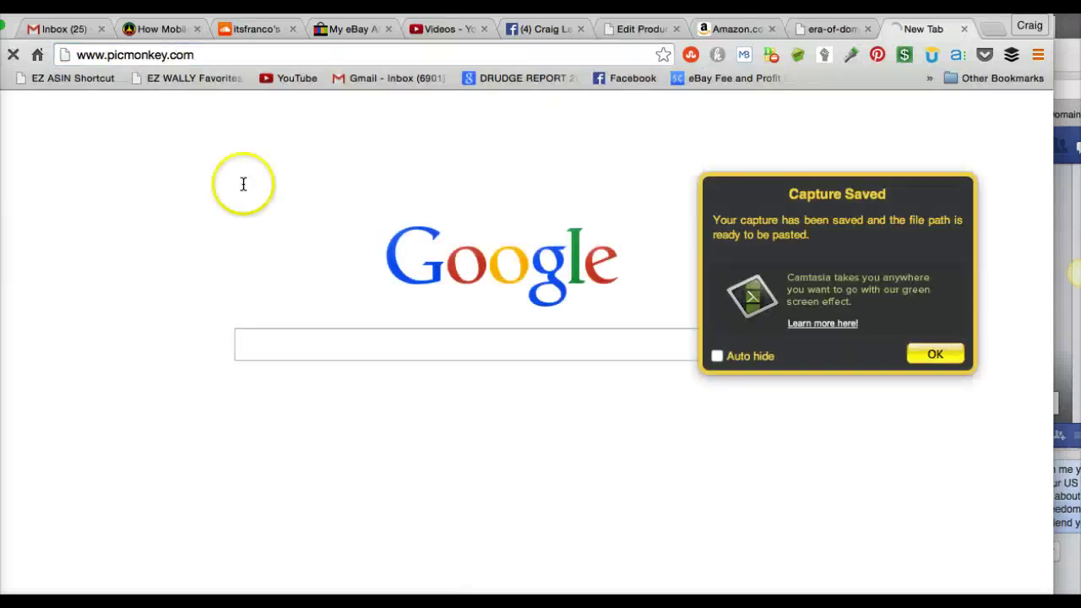
pyautogui.click(944, 352)
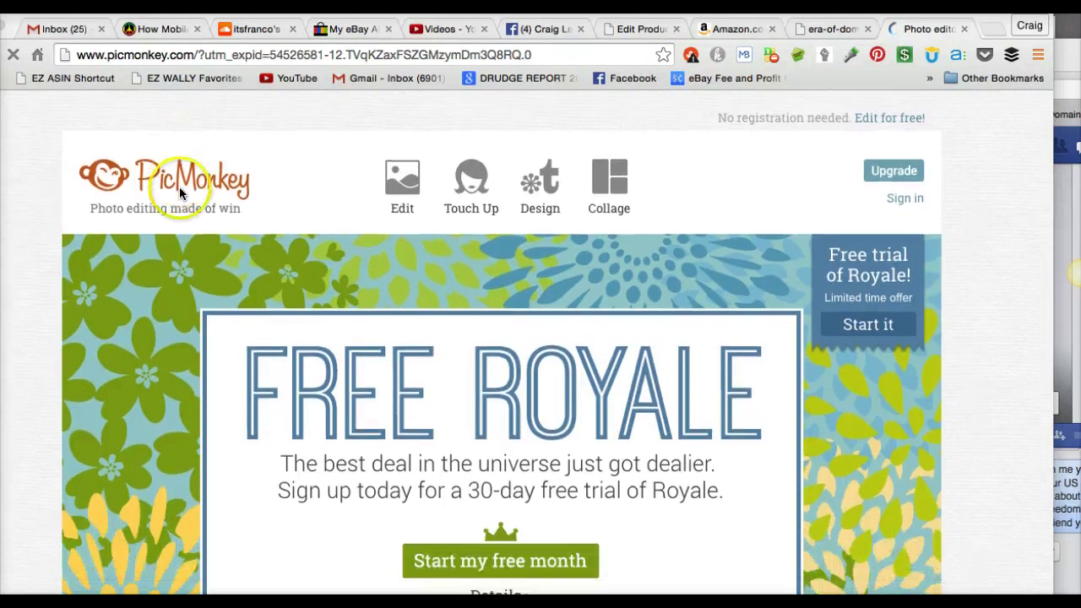
# Step: Look over the PicMonkey home page and bring up the photo sources for the Edit tool
pyautogui.scroll(-5, 200, 234)
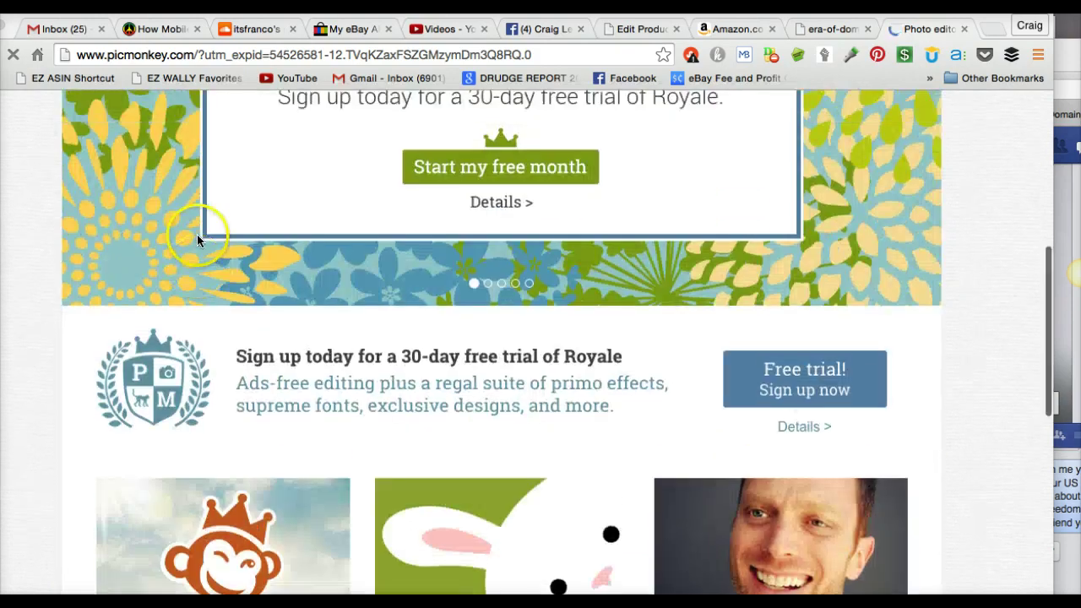
pyautogui.scroll(-5, 200, 233)
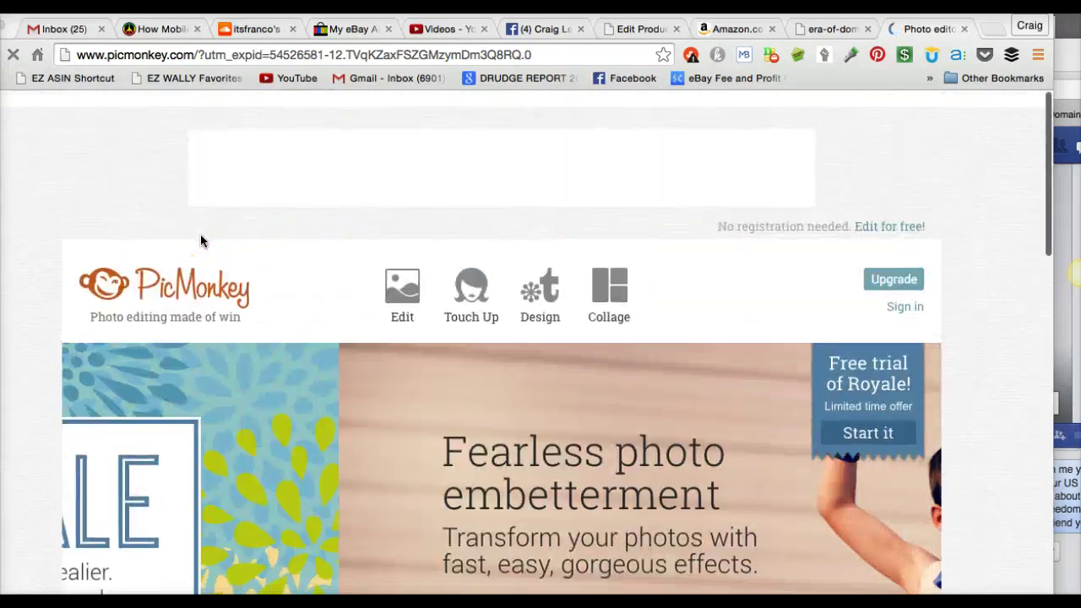
pyautogui.click(365, 288)
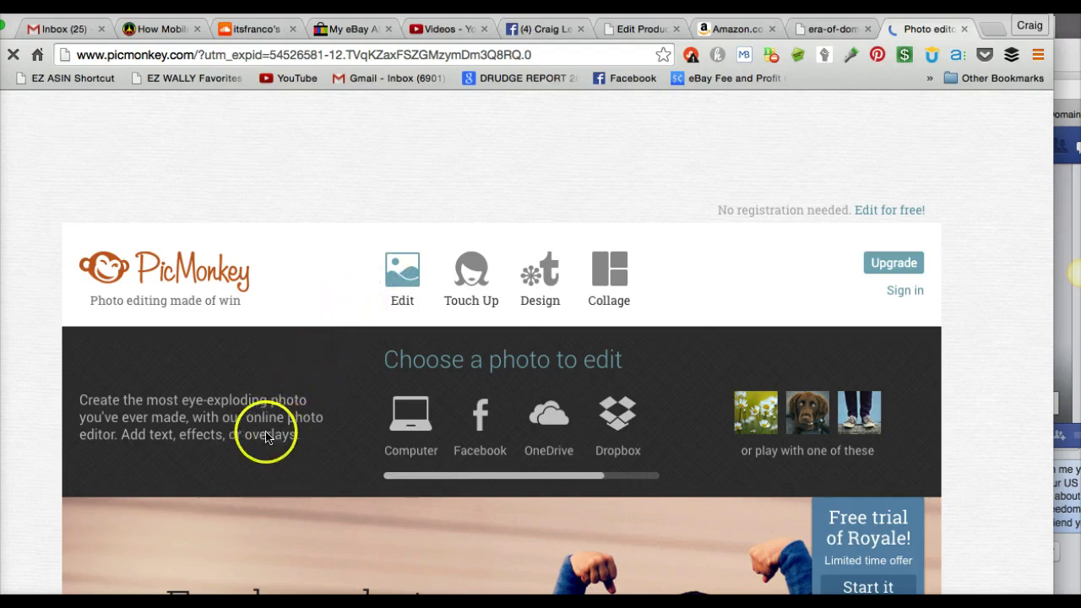
# Step: Open "cash with crigie.png" from the Desktop folder in the PicMonkey editor
pyautogui.scroll(-3, 450, 382)
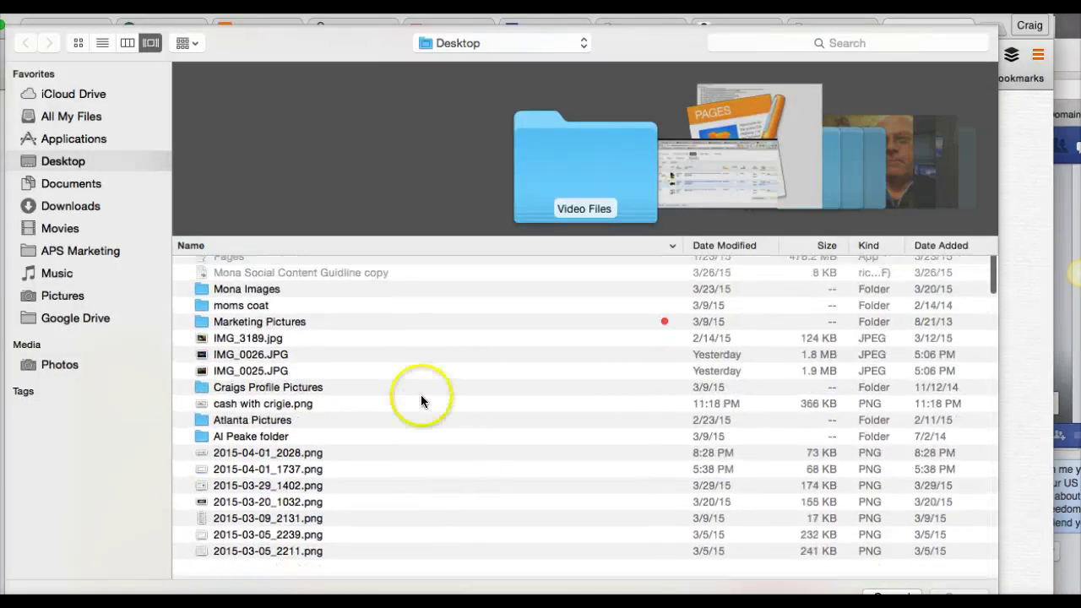
pyautogui.scroll(1, 420, 395)
pyautogui.click(247, 425)
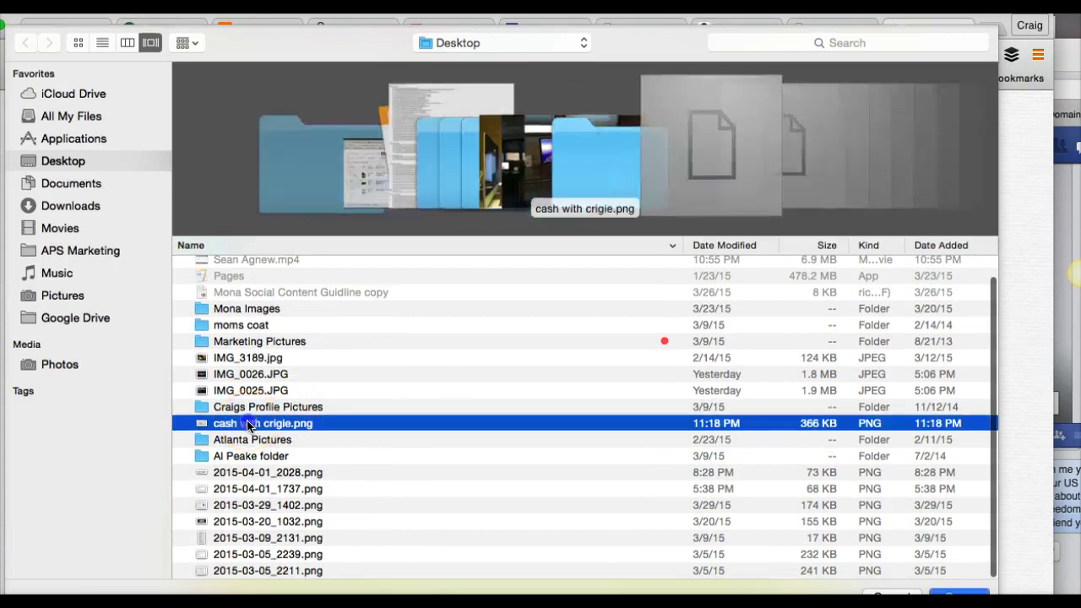
pyautogui.doubleClick(248, 423)
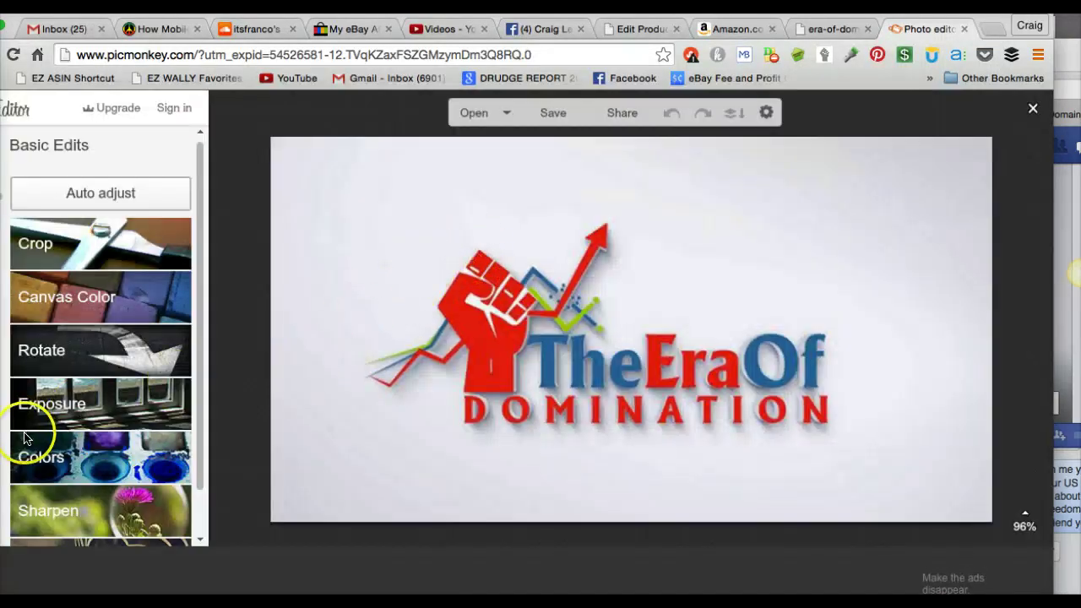
pyautogui.scroll(-2, 84, 446)
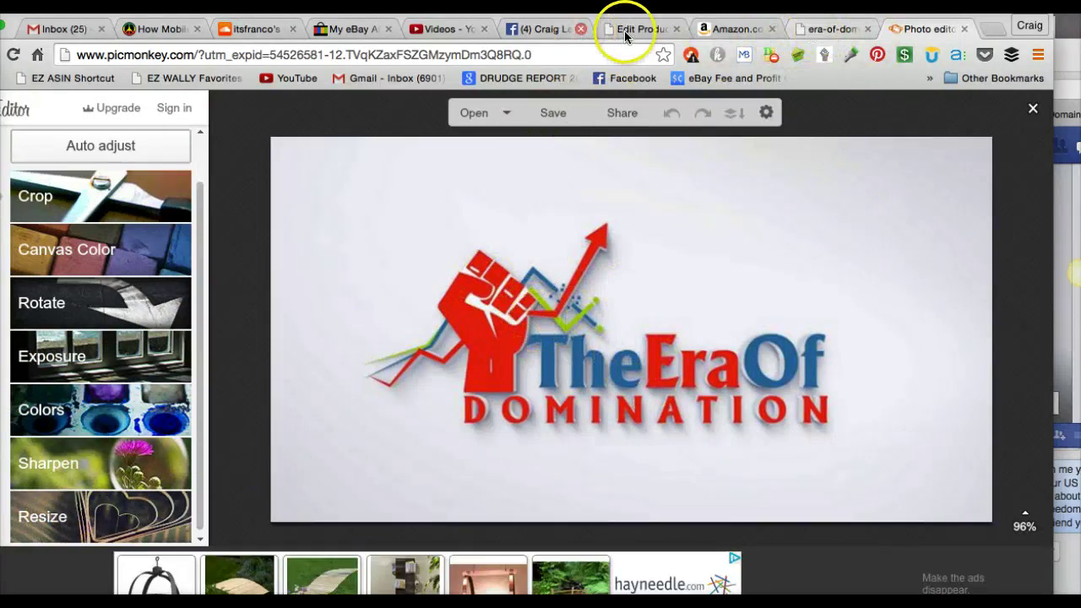
# Step: Look up the cover photo's display width and height on the Facebook Help Center page, and return to the PicMonkey editor
pyautogui.moveTo(651, 20); pyautogui.dragTo(678, 75)
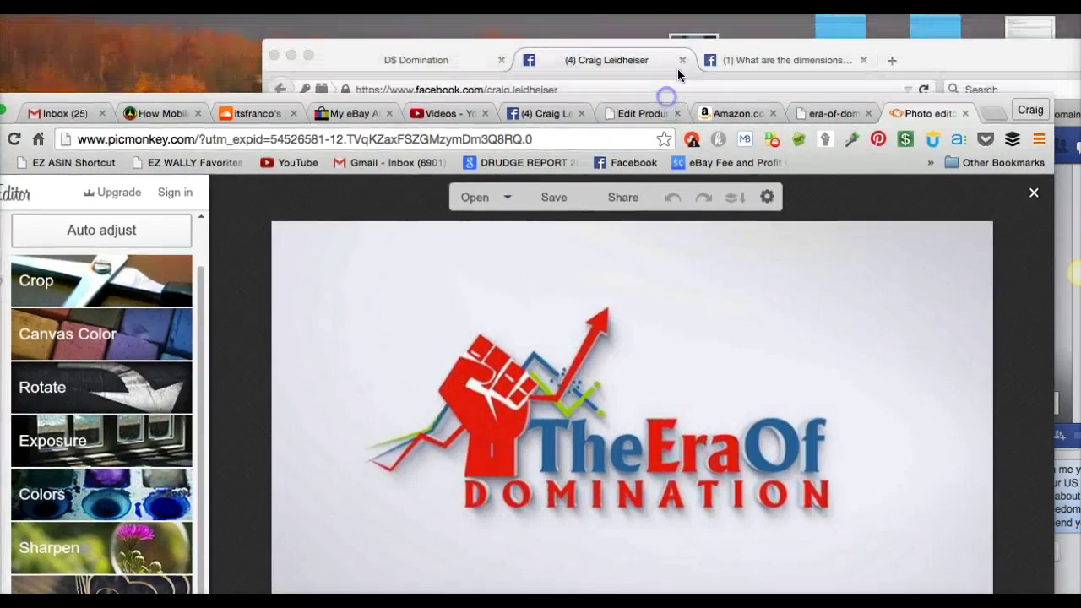
pyautogui.click(748, 57)
pyautogui.moveTo(963, 57); pyautogui.dragTo(739, 31)
pyautogui.scroll(5, 560, 217)
pyautogui.scroll(-1, 437, 191)
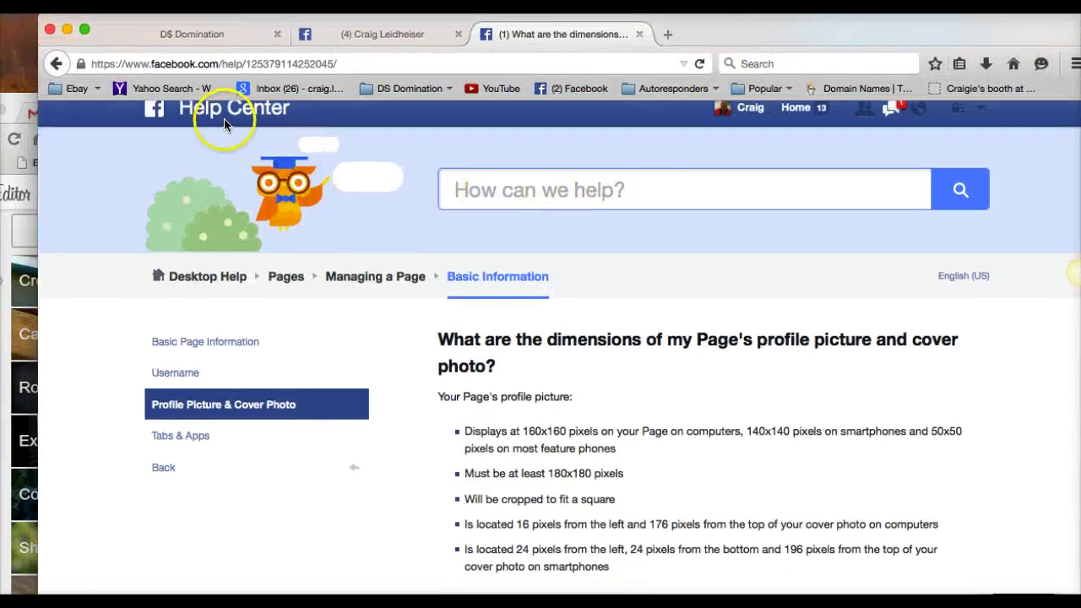
pyautogui.scroll(-3, 367, 196)
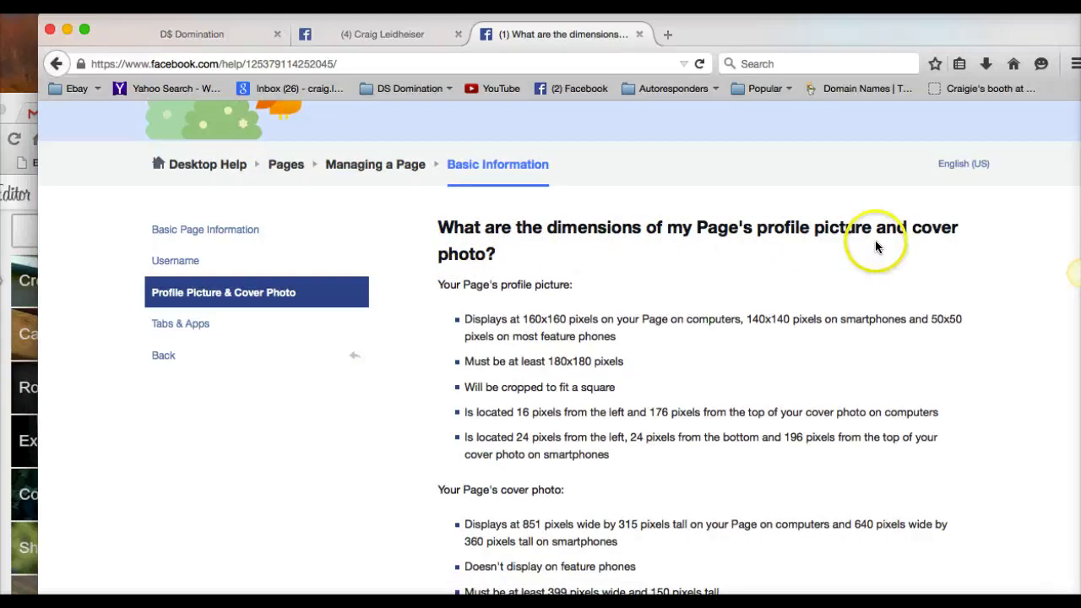
pyautogui.scroll(-2, 897, 241)
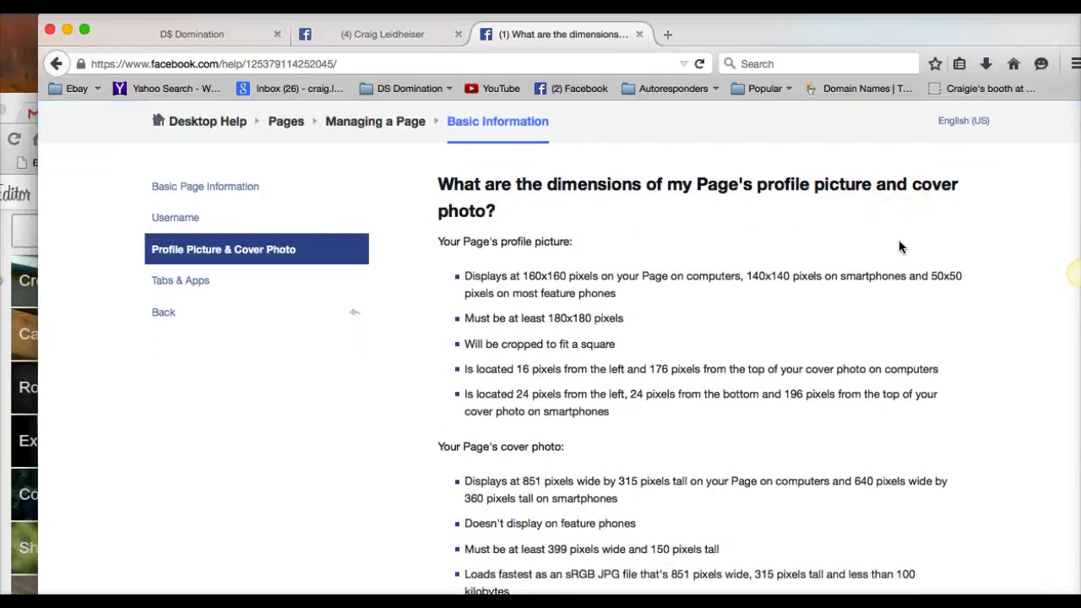
pyautogui.scroll(-10, 898, 246)
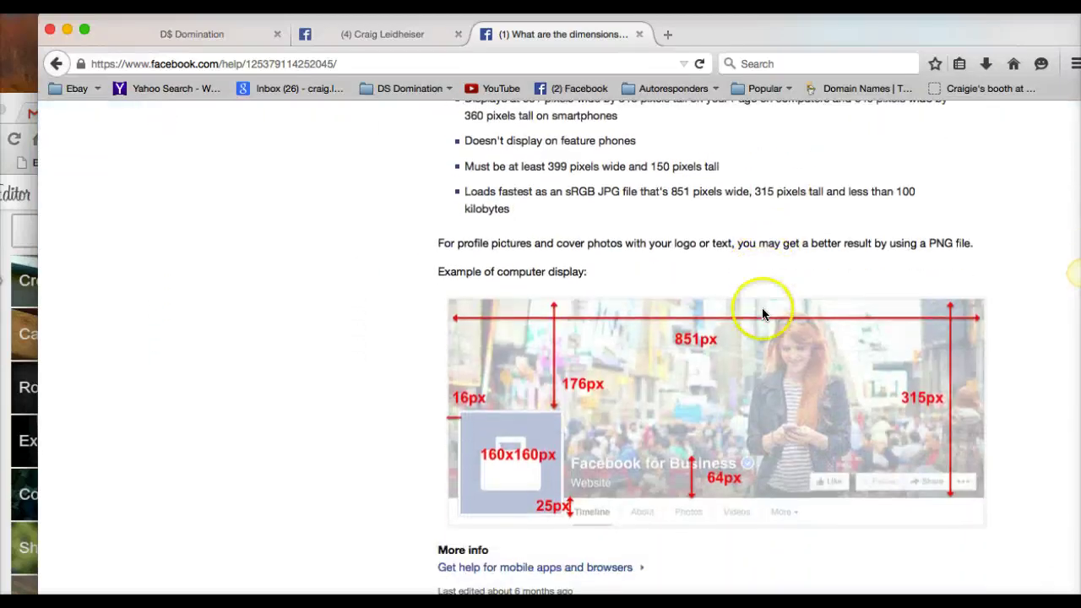
pyautogui.scroll(2, 642, 397)
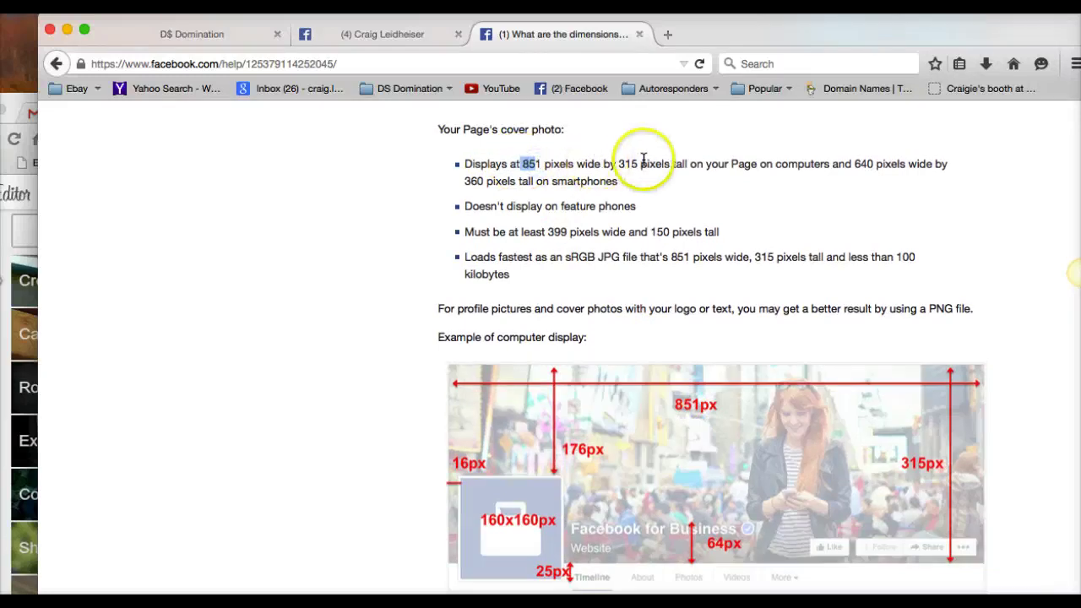
pyautogui.scroll(1, 614, 186)
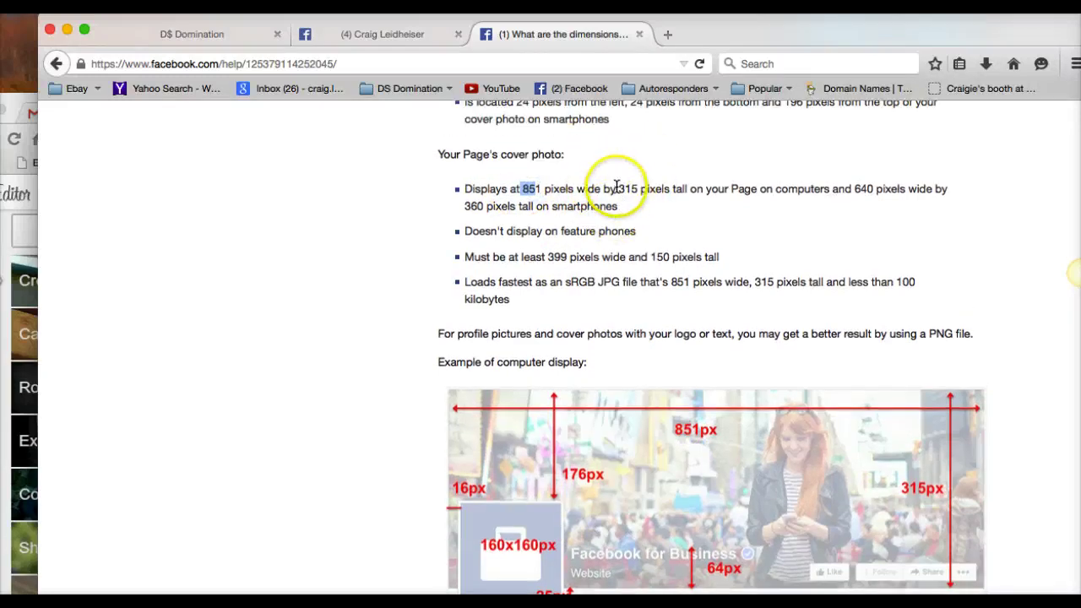
pyautogui.moveTo(617, 188); pyautogui.dragTo(635, 189)
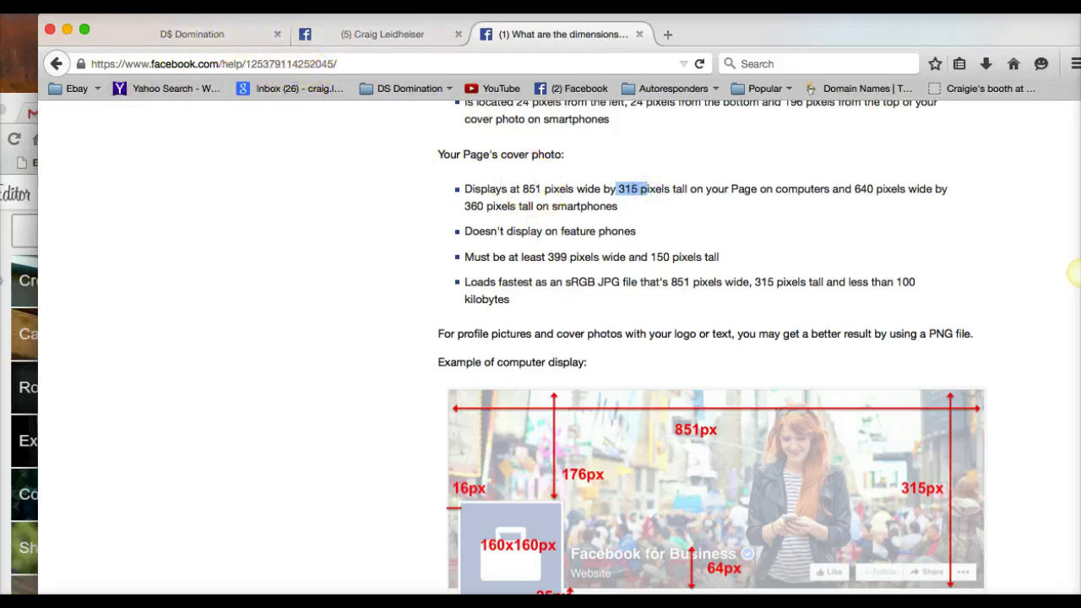
pyautogui.click(7, 231)
pyautogui.moveTo(202, 111); pyautogui.dragTo(344, 42)
pyautogui.click(190, 505)
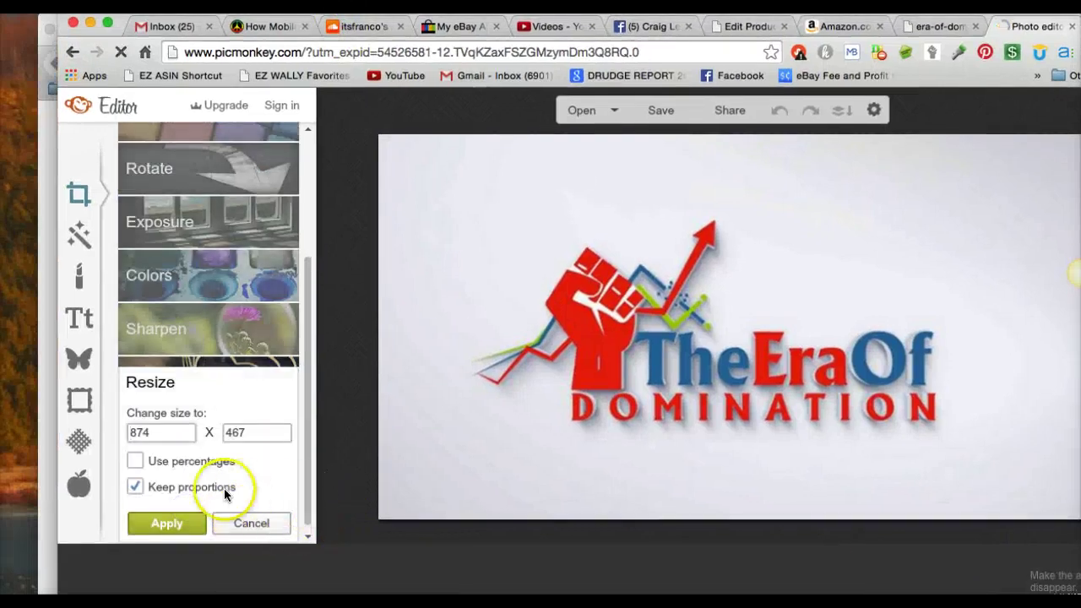
pyautogui.click(142, 433)
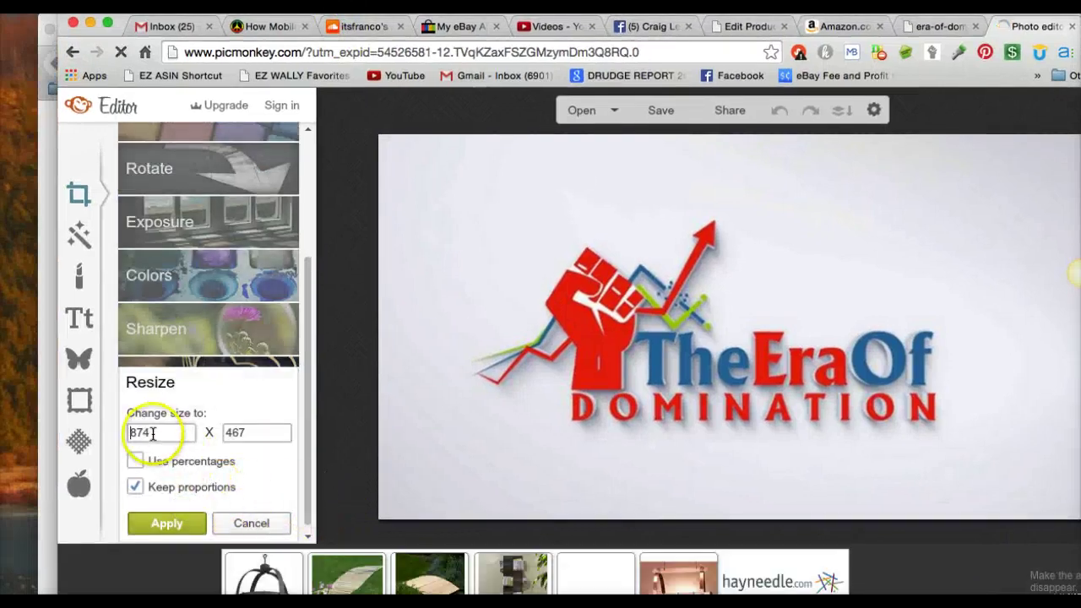
pyautogui.click(152, 521)
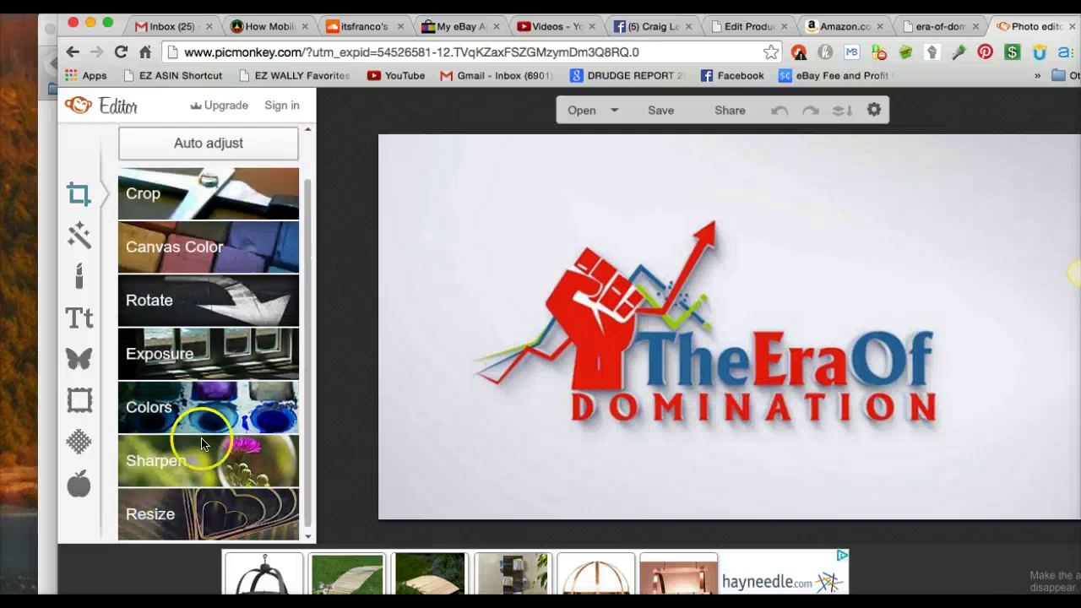
# Step: Set up a crop of 851 x 315 pixels with no fixed proportions, rechecking the dimensions on the Facebook help page
pyautogui.click(193, 188)
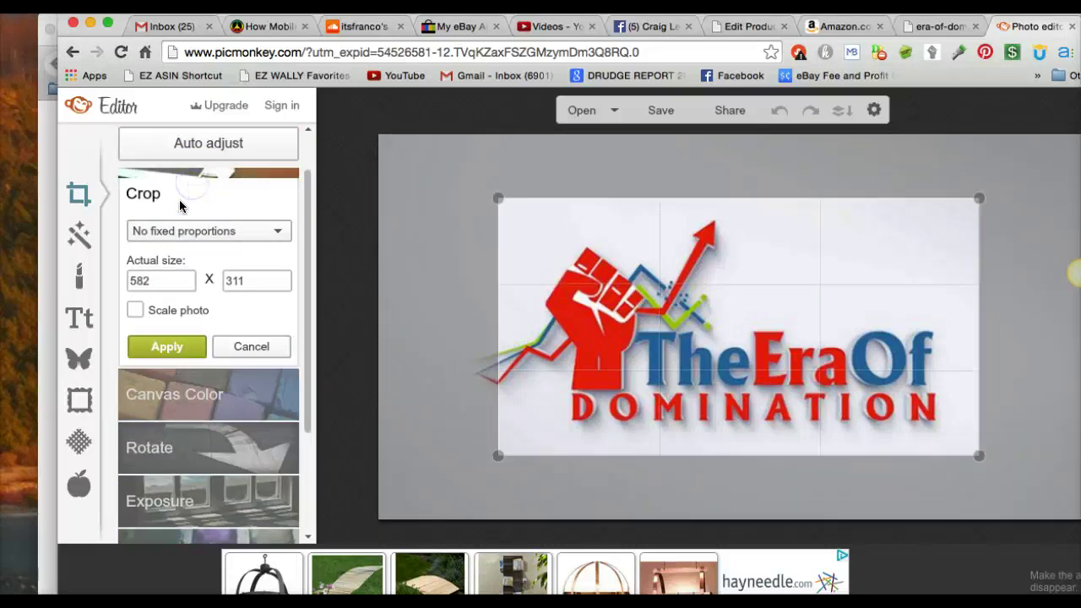
pyautogui.doubleClick(140, 280)
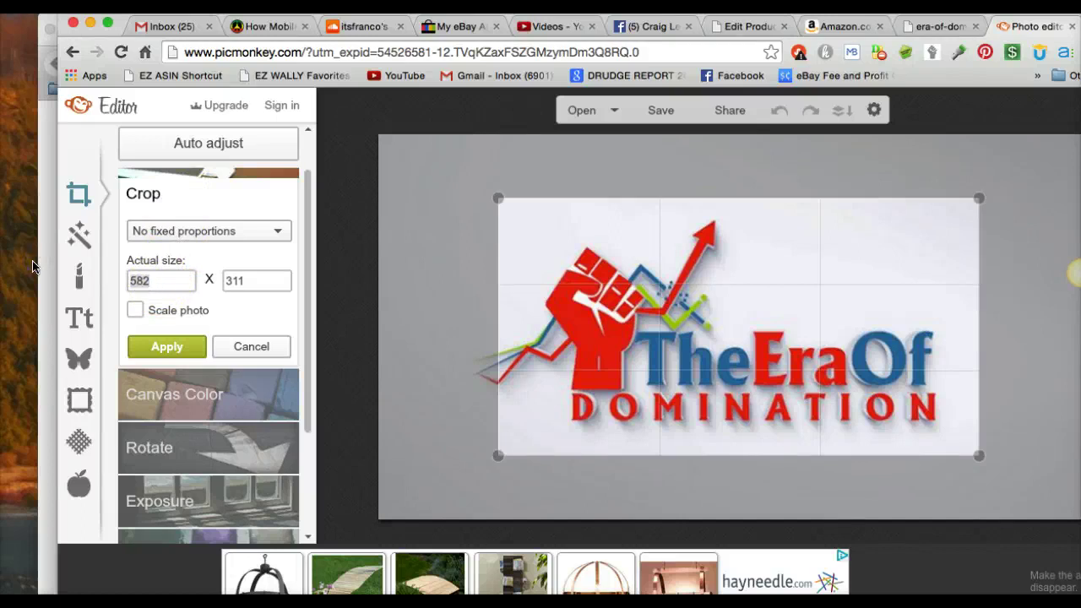
pyautogui.write('814')
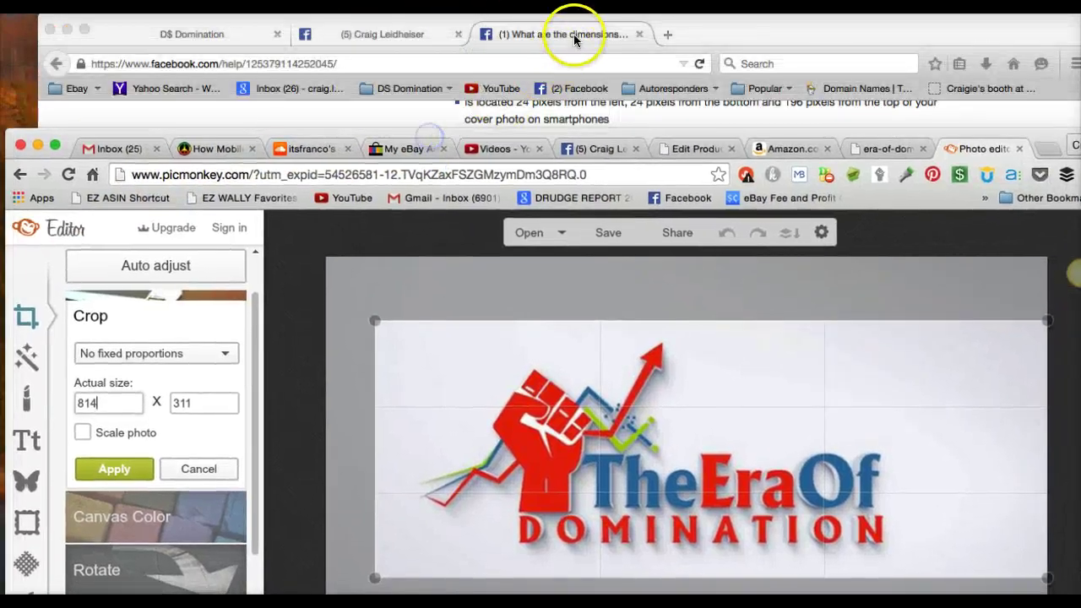
pyautogui.click(573, 37)
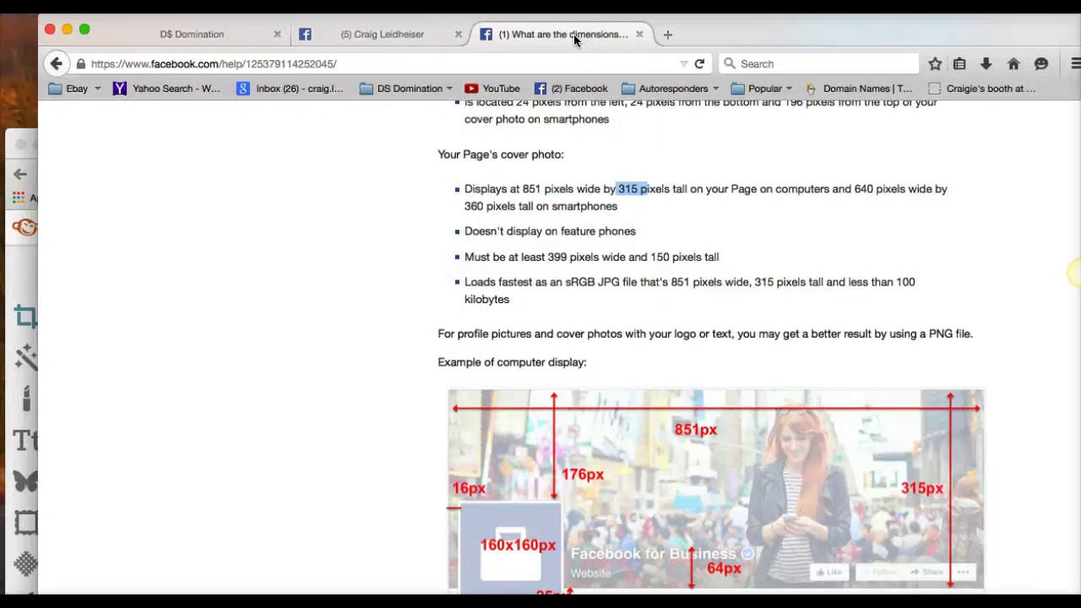
pyautogui.click(15, 272)
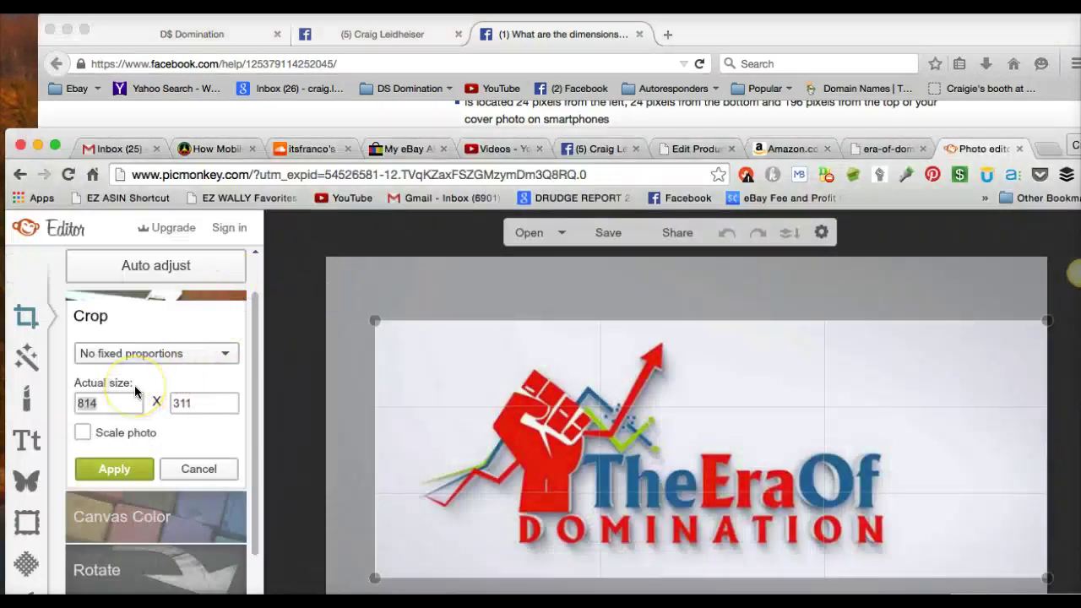
pyautogui.write('851')
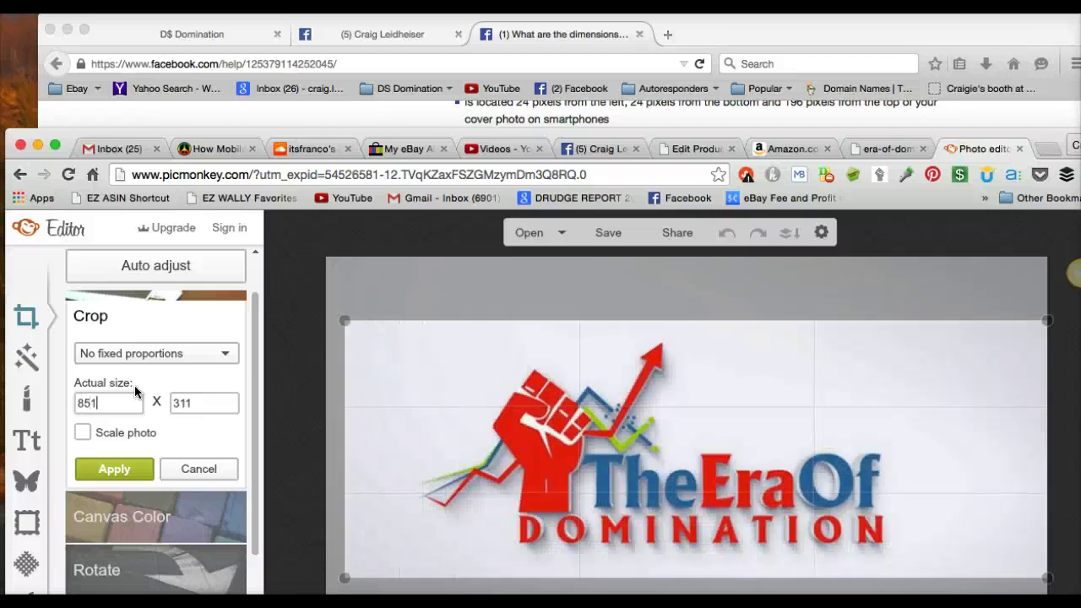
pyautogui.click(191, 405)
pyautogui.press('BackSpace')
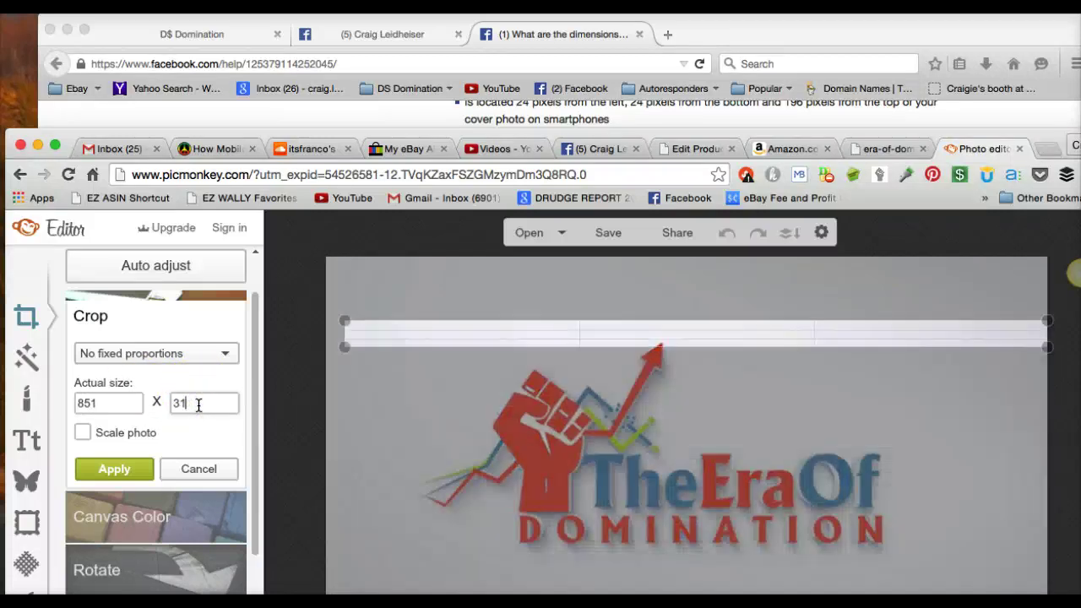
pyautogui.write('5')
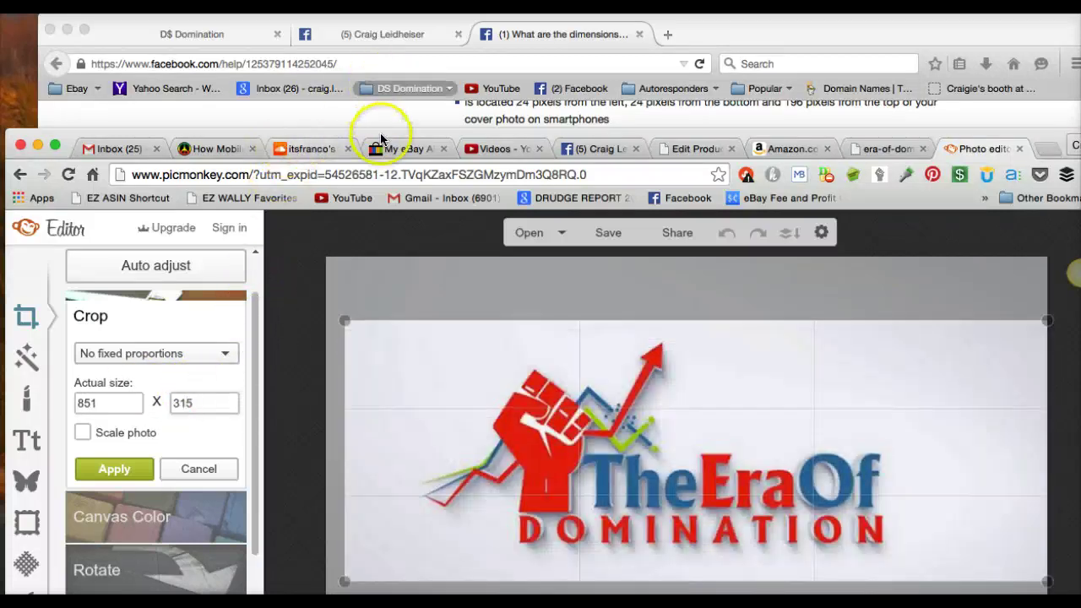
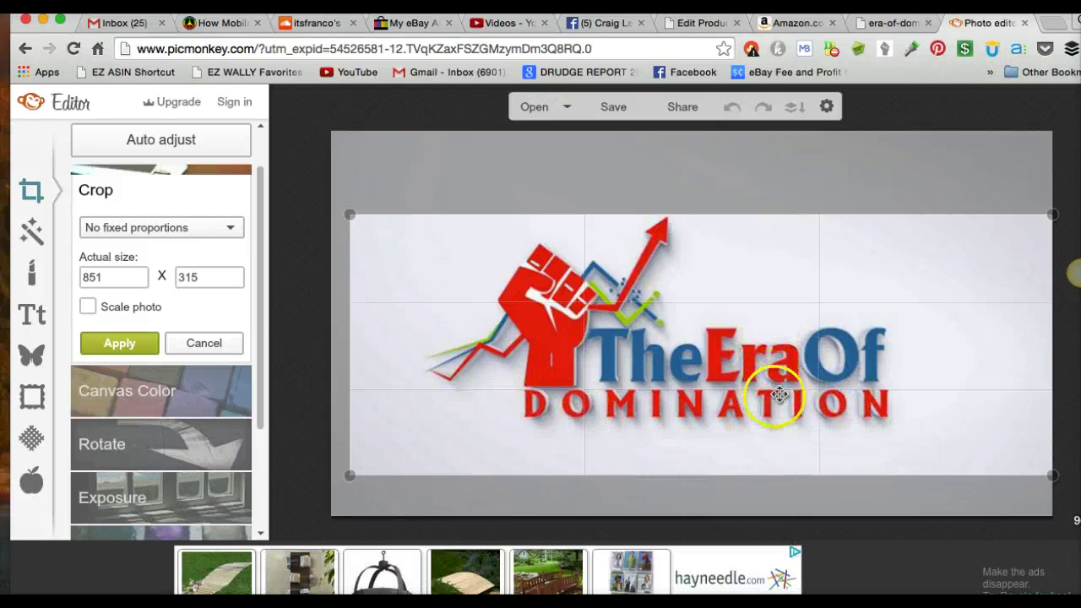
# Step: Check the existing cover photo on the Facebook profile, and apply the pending crop to the logo image in PicMonkey
pyautogui.click(616, 27)
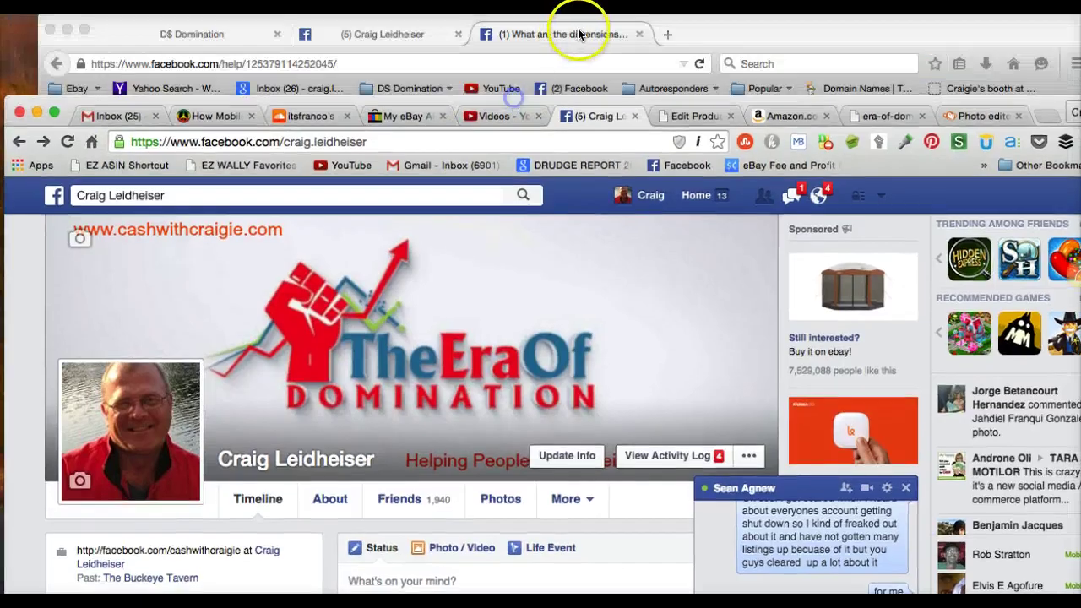
pyautogui.click(994, 115)
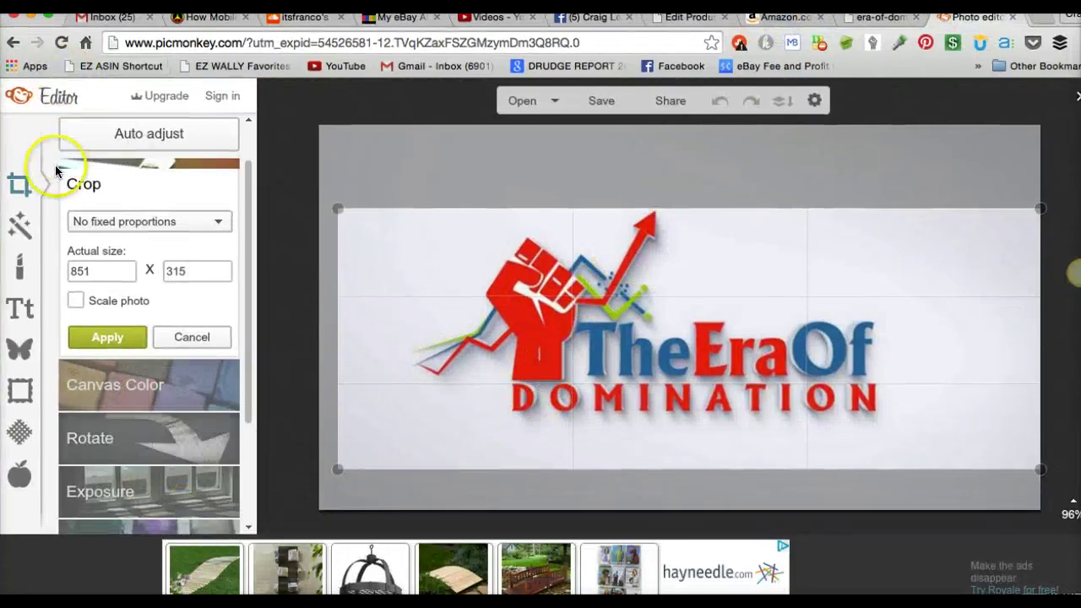
pyautogui.click(107, 335)
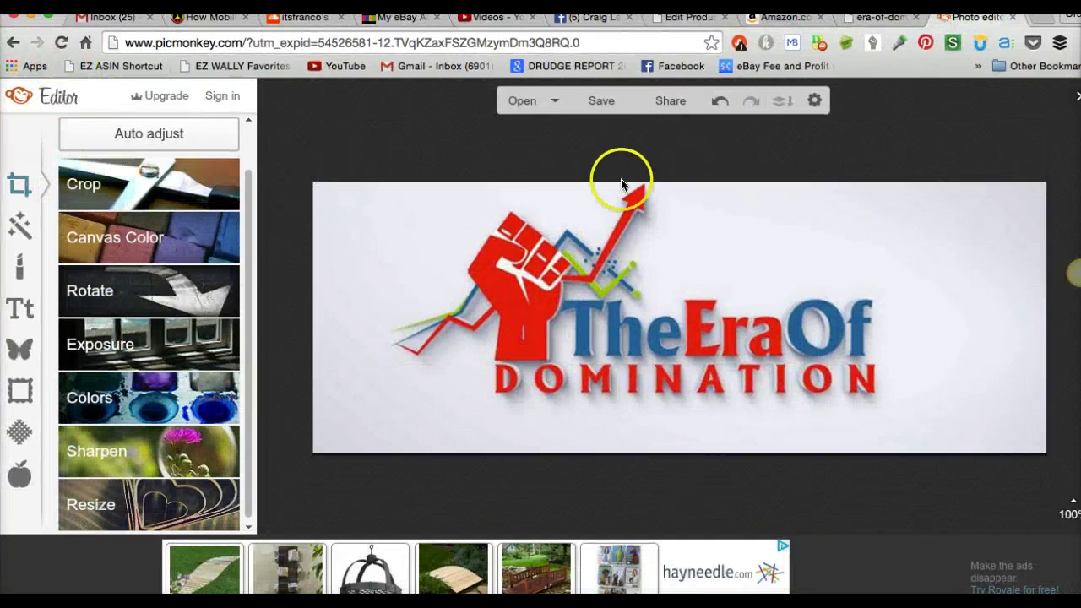
# Step: Save the cropped image to the Desktop as the .jpg file "cash with crigie" with Sean quality
pyautogui.click(603, 114)
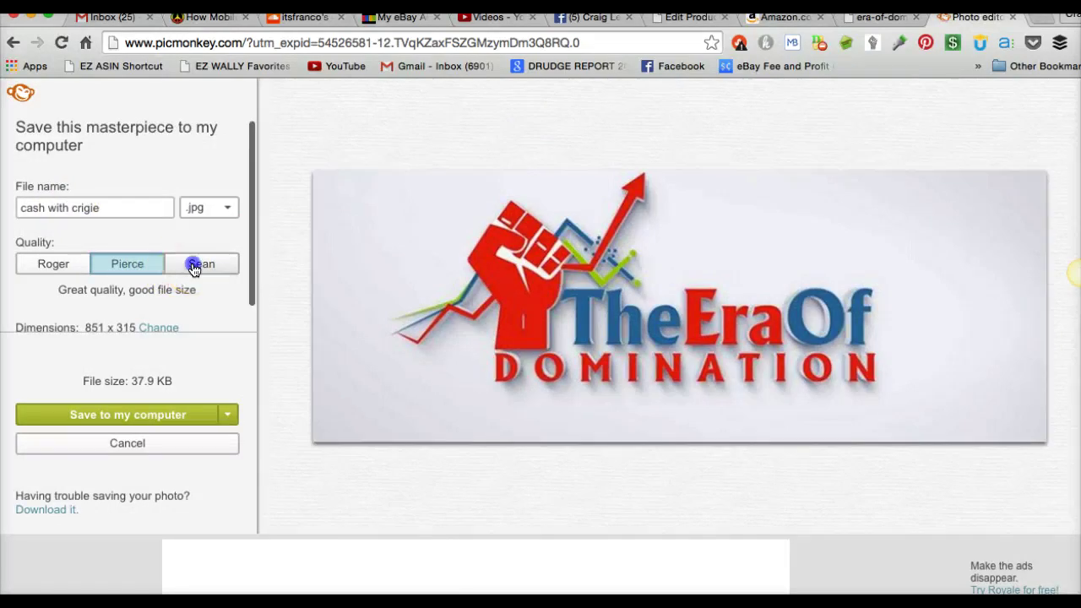
pyautogui.click(194, 265)
pyautogui.scroll(-1, 204, 312)
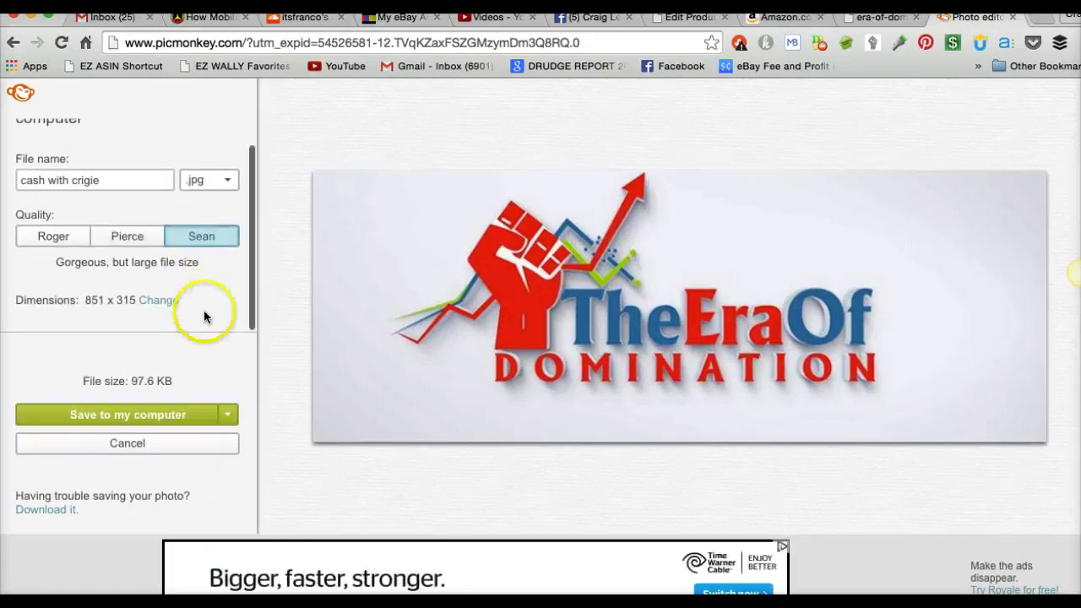
pyautogui.click(127, 417)
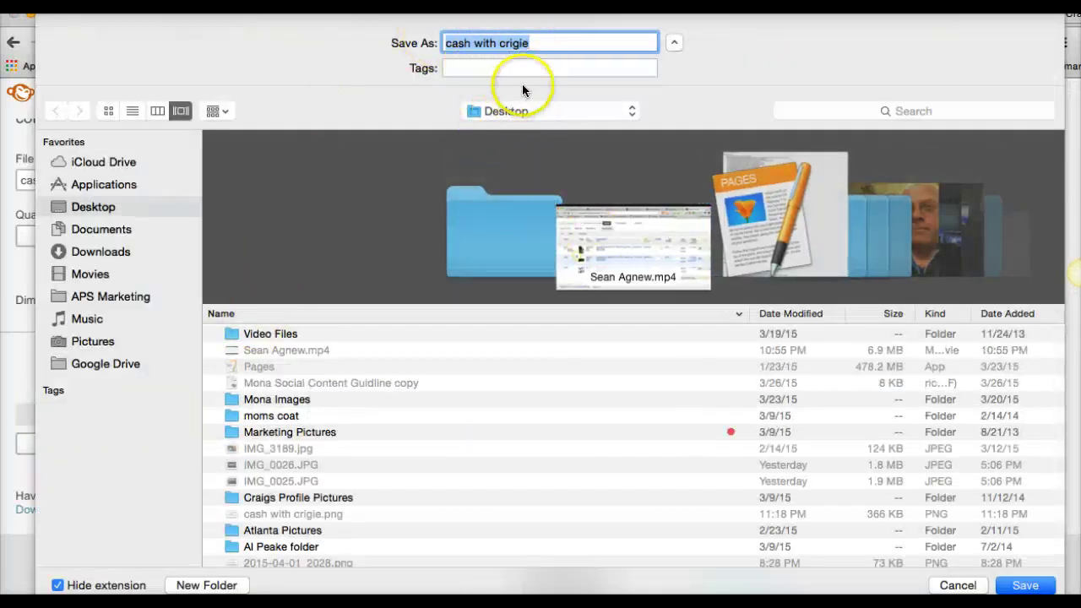
pyautogui.click(1025, 586)
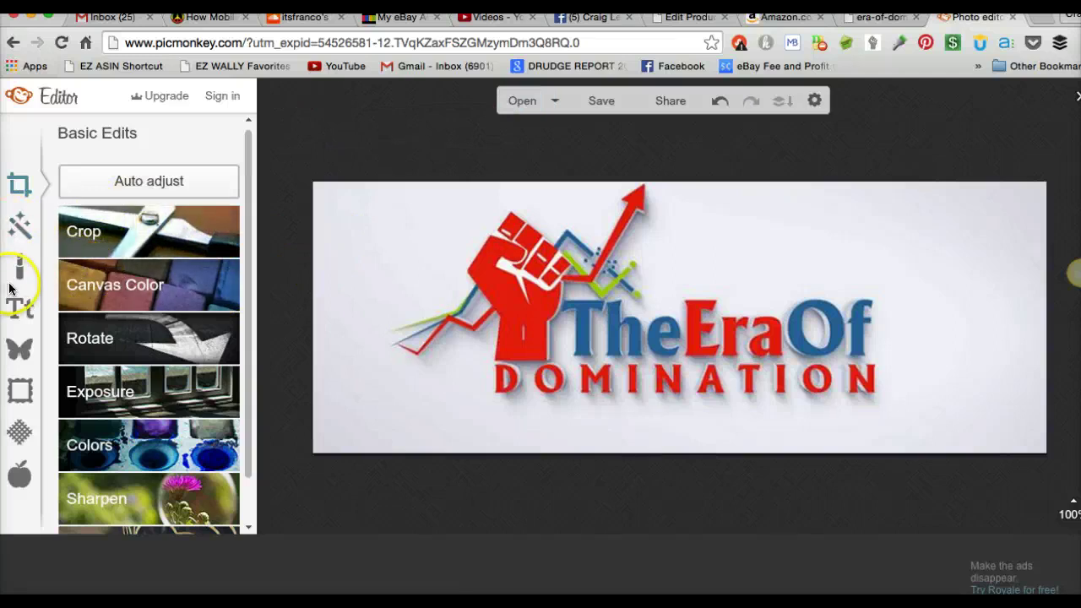
# Step: Add a text box in the Quicksand font and place it in the upper-left corner of the banner image
pyautogui.click(16, 310)
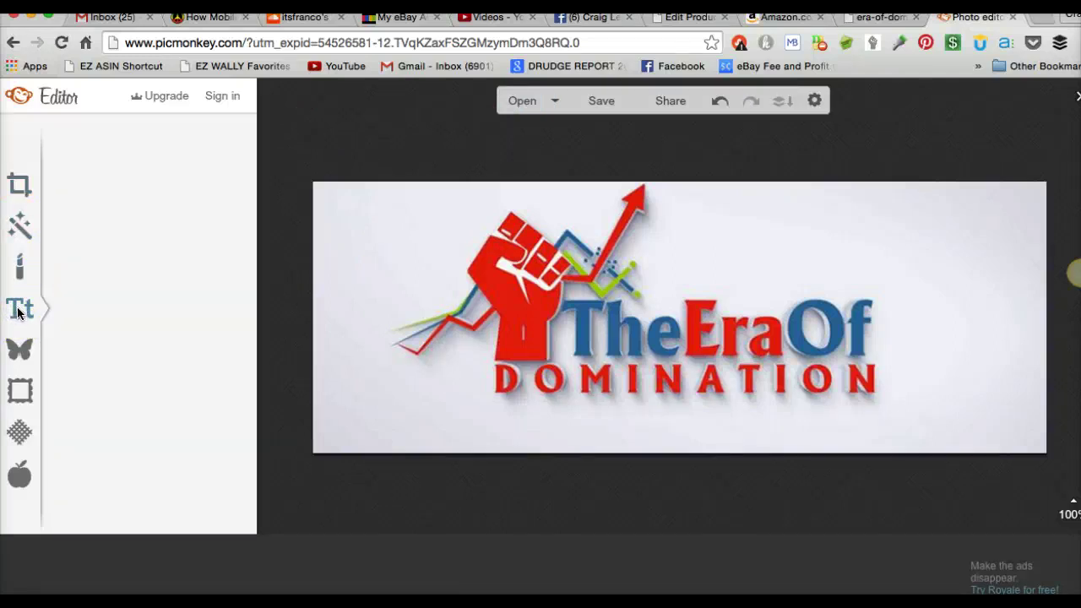
pyautogui.click(90, 290)
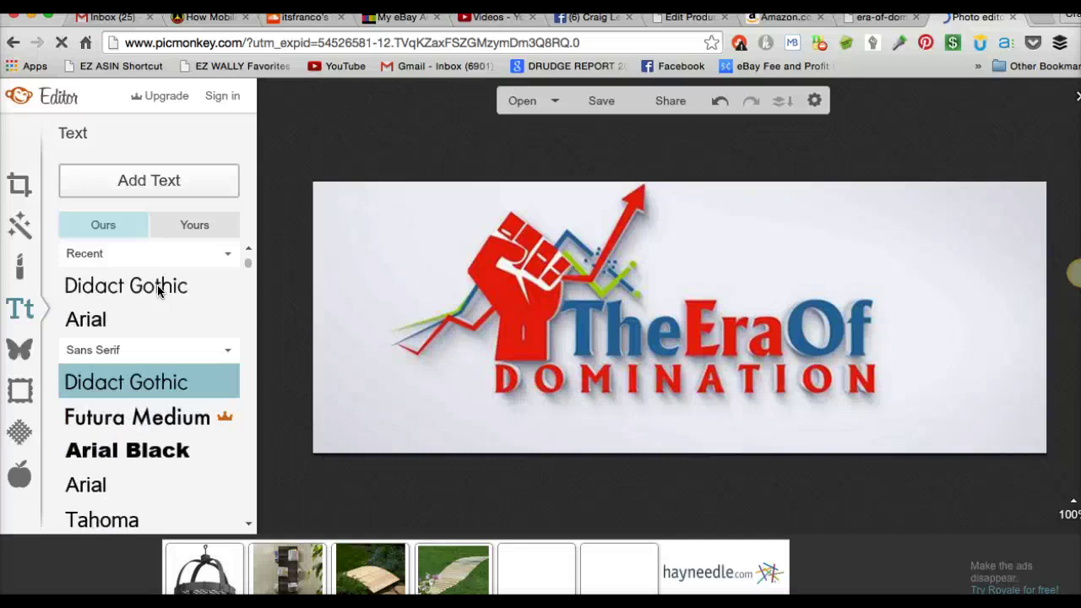
pyautogui.scroll(-1, 126, 363)
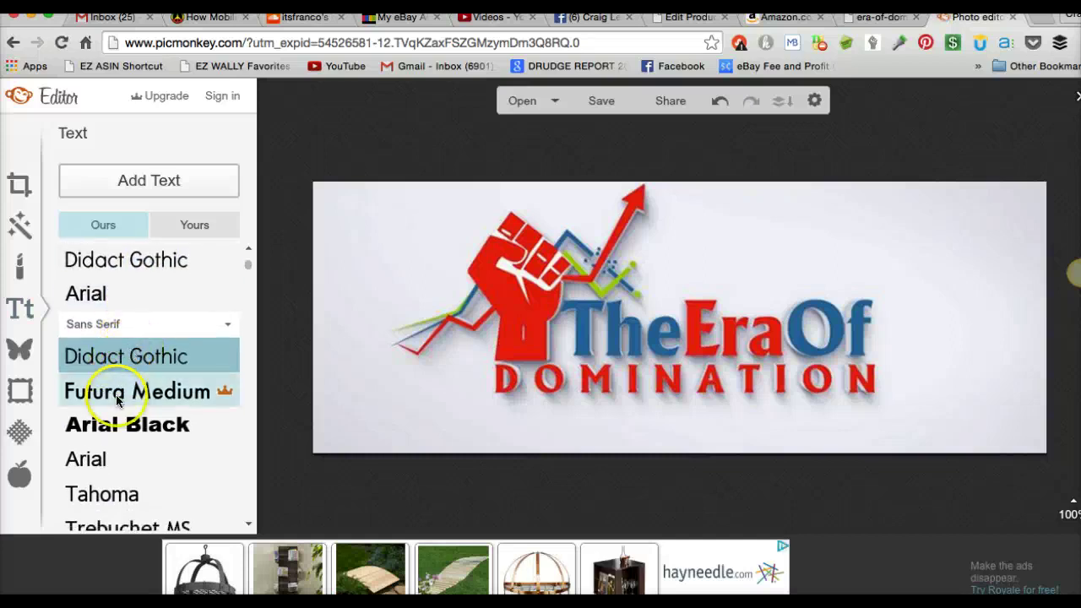
pyautogui.scroll(-3, 110, 406)
pyautogui.scroll(-1, 103, 421)
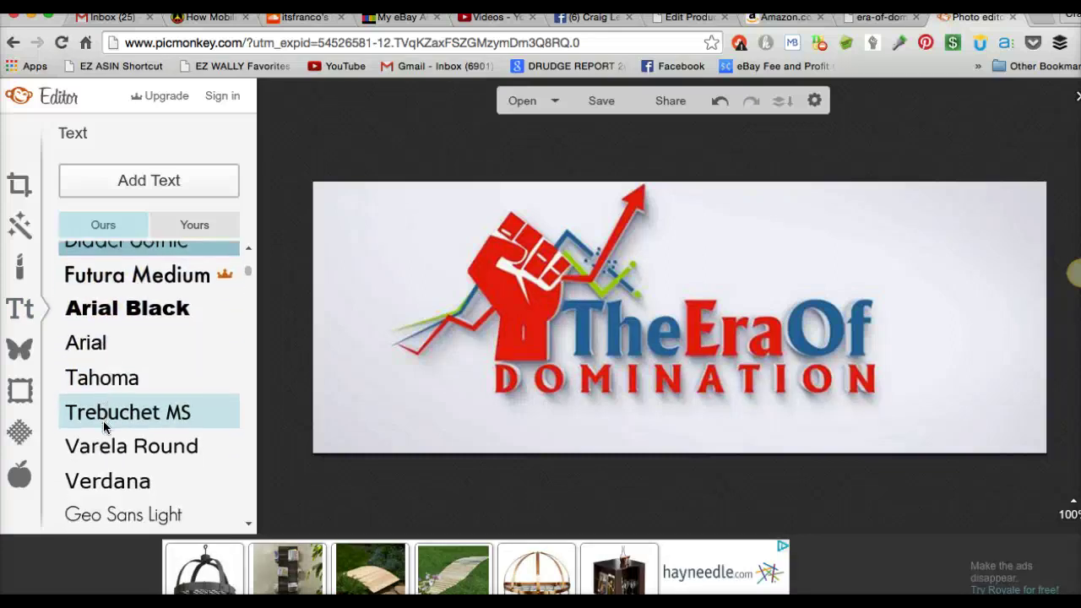
pyautogui.scroll(-2, 103, 420)
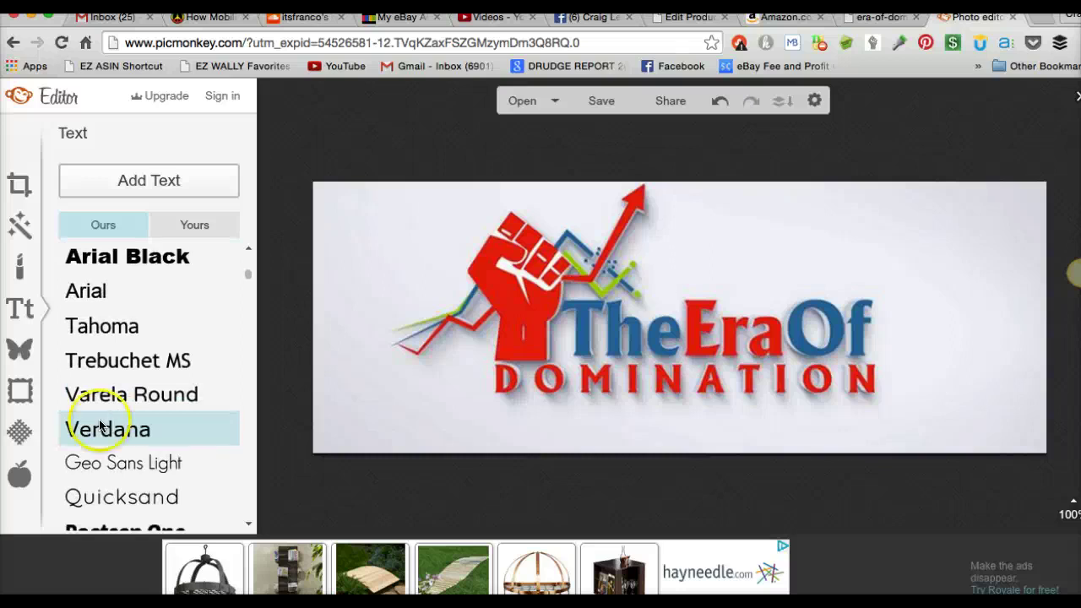
pyautogui.scroll(1, 123, 485)
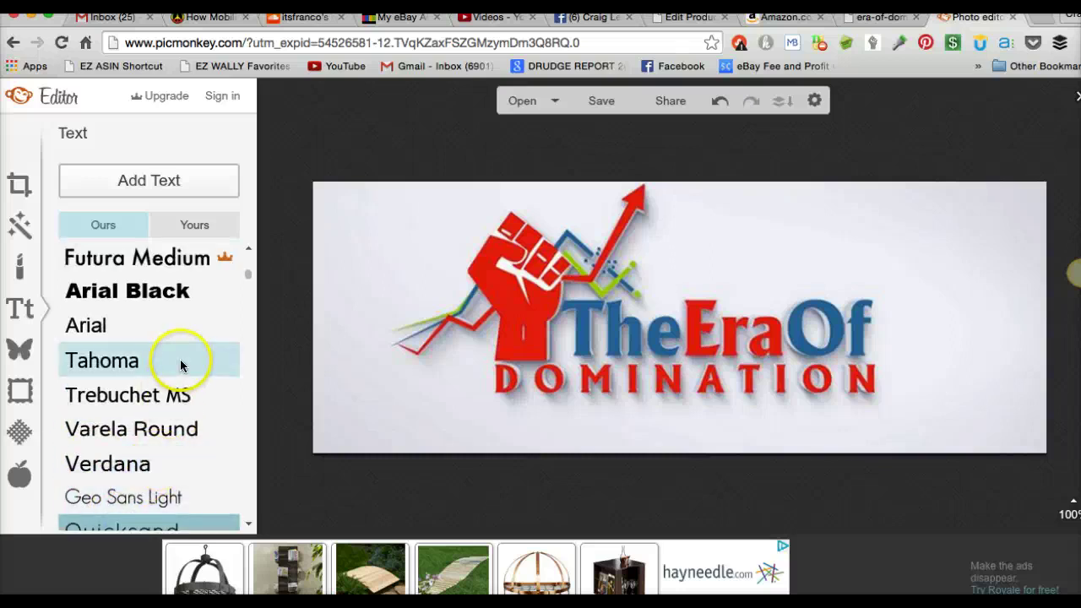
pyautogui.click(169, 180)
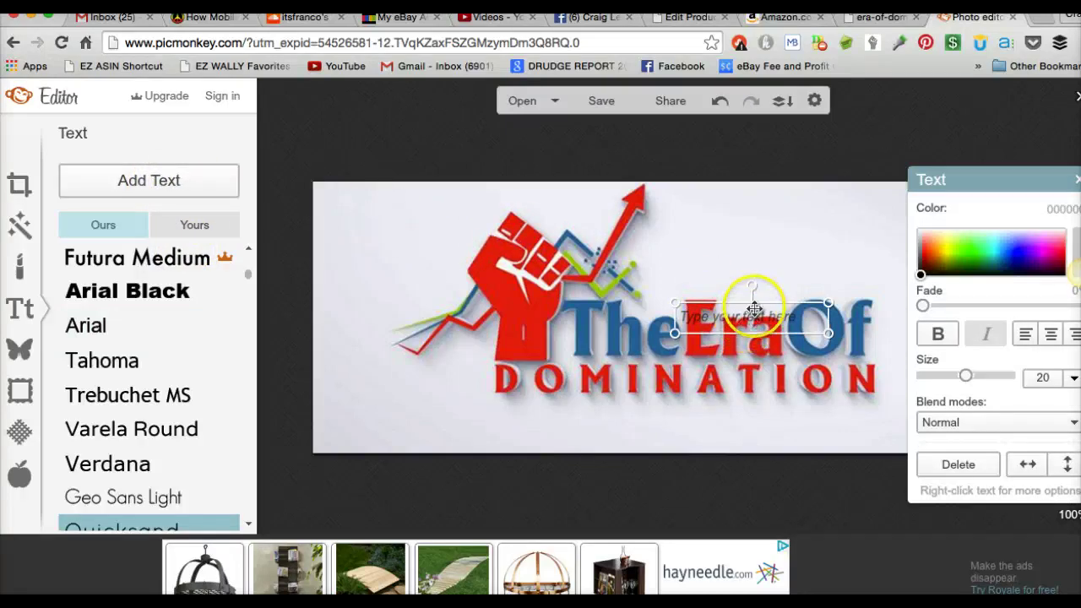
pyautogui.moveTo(748, 312)
pyautogui.mouseDown()
pyautogui.moveTo(583, 271)
pyautogui.moveTo(393, 197)
pyautogui.mouseUp()
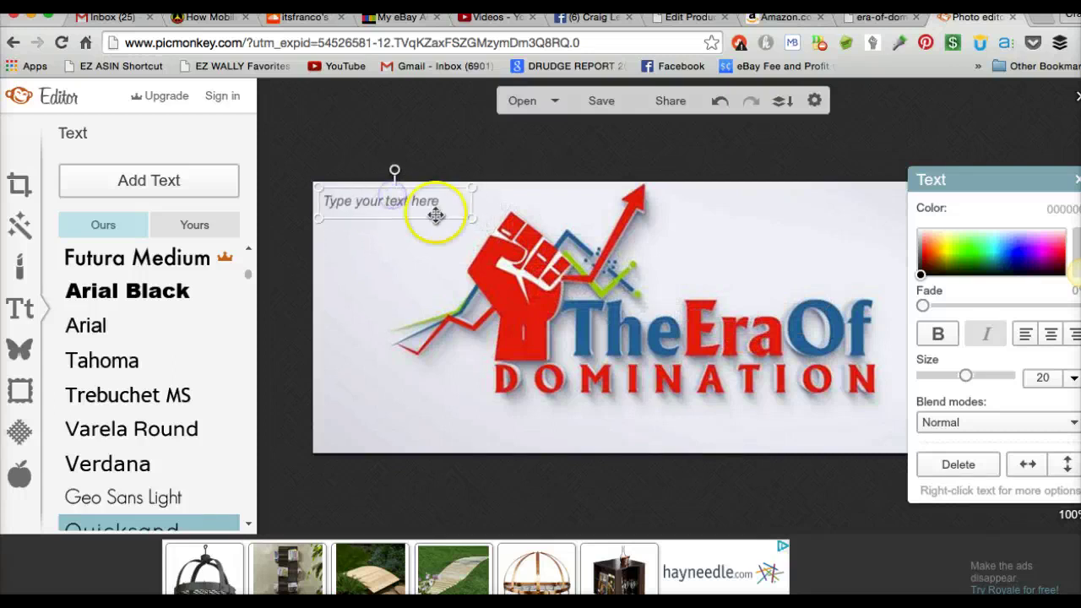
pyautogui.click(431, 206)
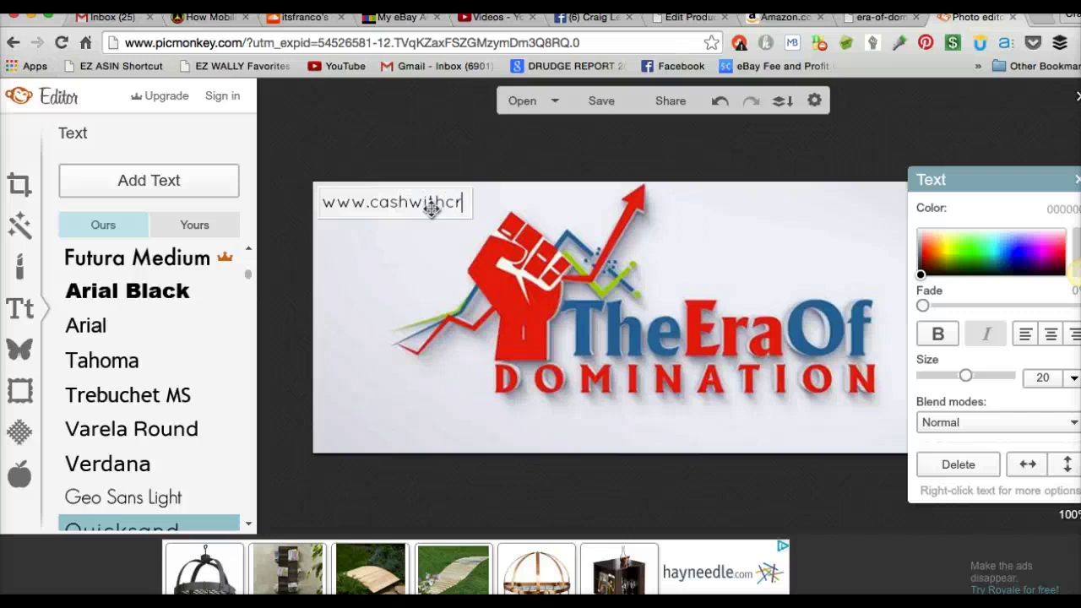
pyautogui.write('ia')
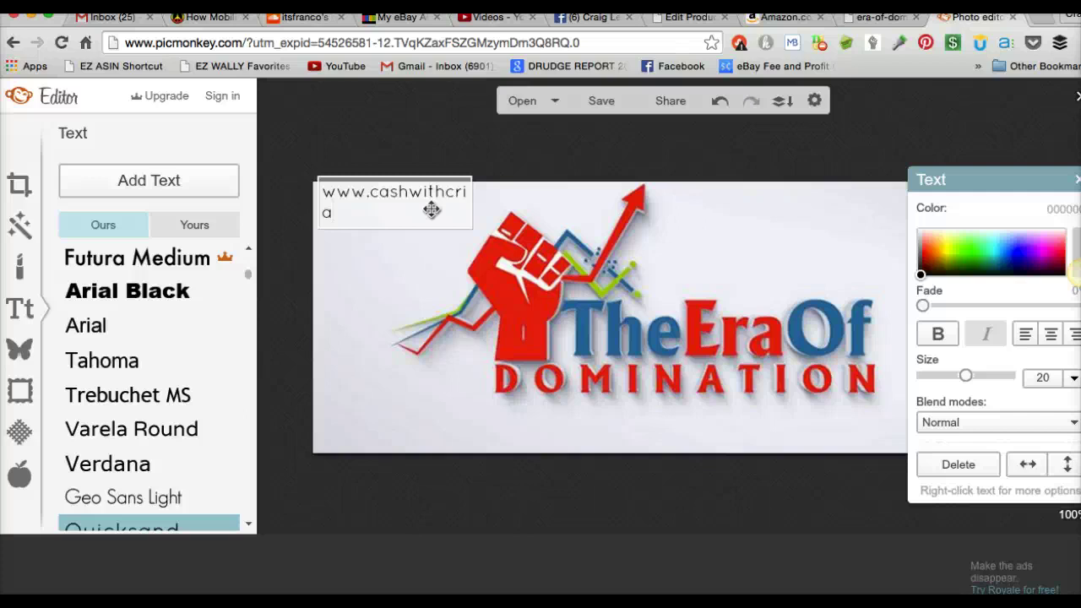
pyautogui.press('BackSpace')
pyautogui.press('BackSpace')
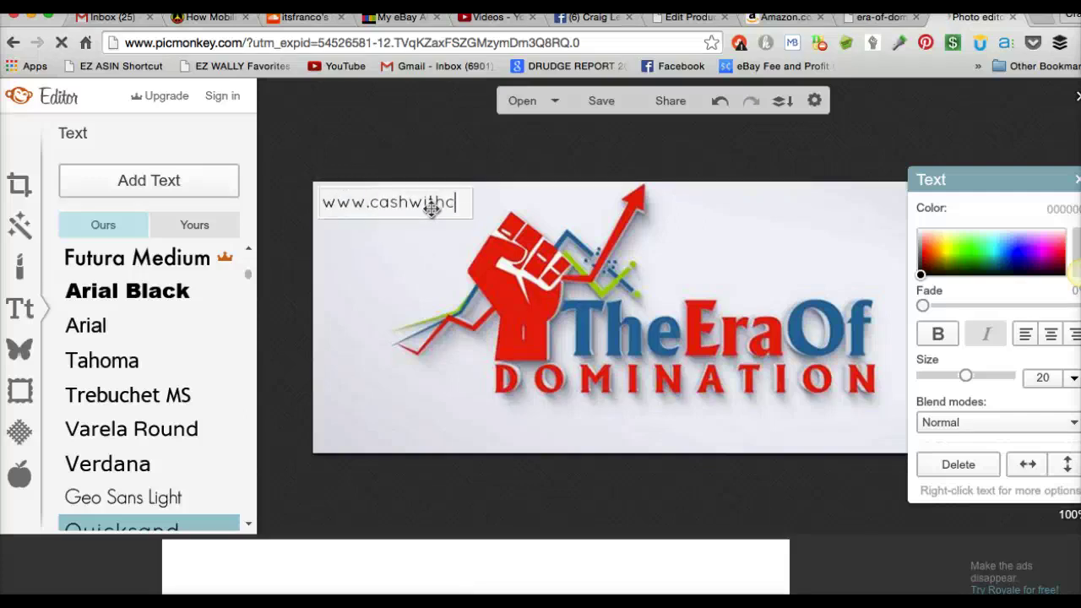
pyautogui.write('rai')
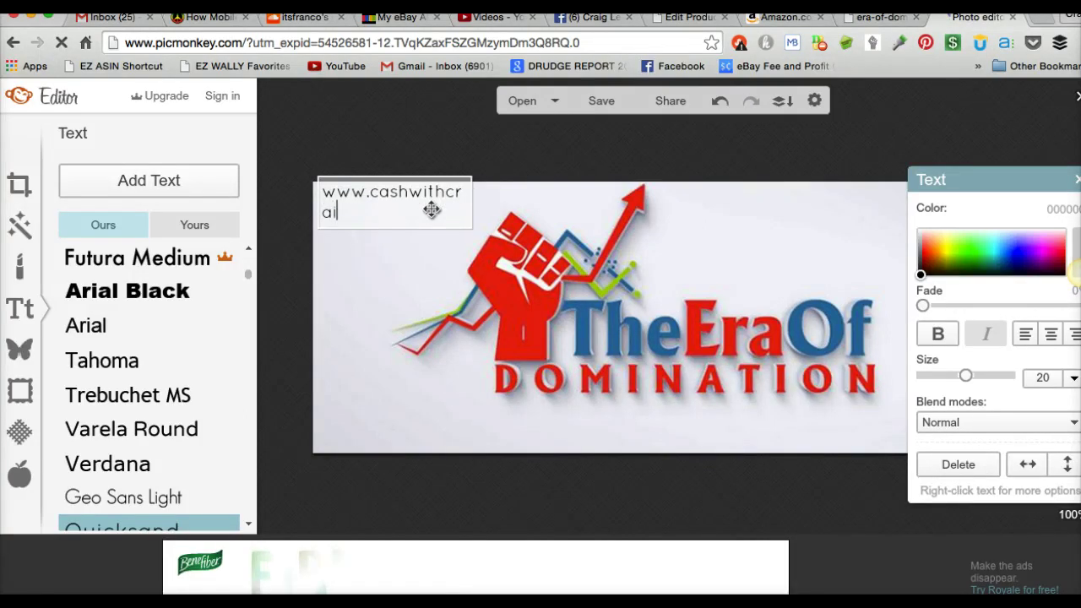
pyautogui.write('gie.com')
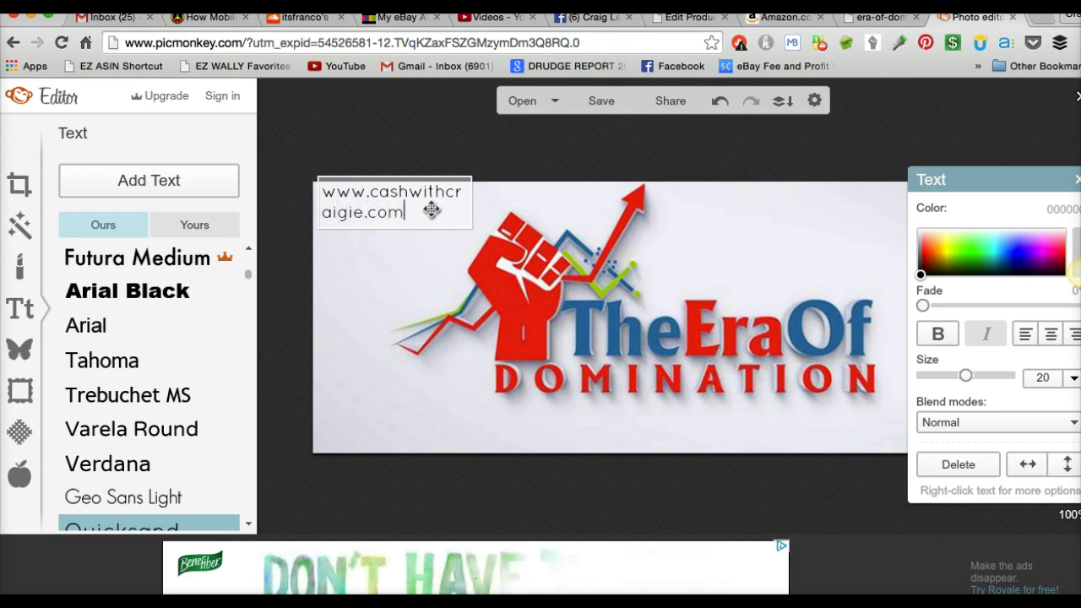
# Step: Widen the web address text box so it fits on one line, and color the text orange-red
pyautogui.click(465, 200)
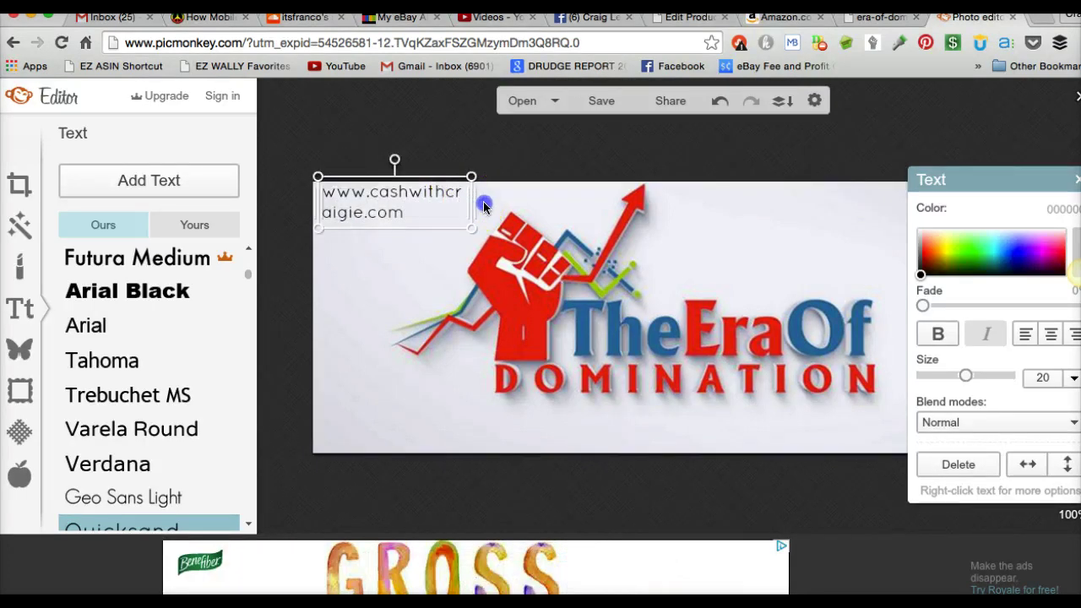
pyautogui.moveTo(475, 210); pyautogui.dragTo(555, 205)
pyautogui.click(475, 214)
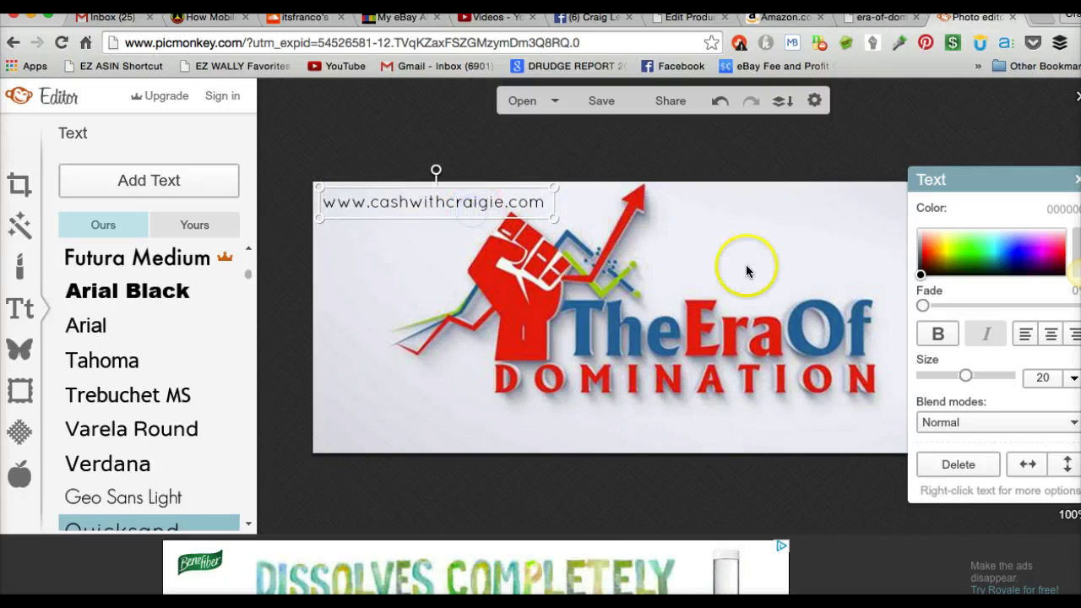
pyautogui.click(920, 252)
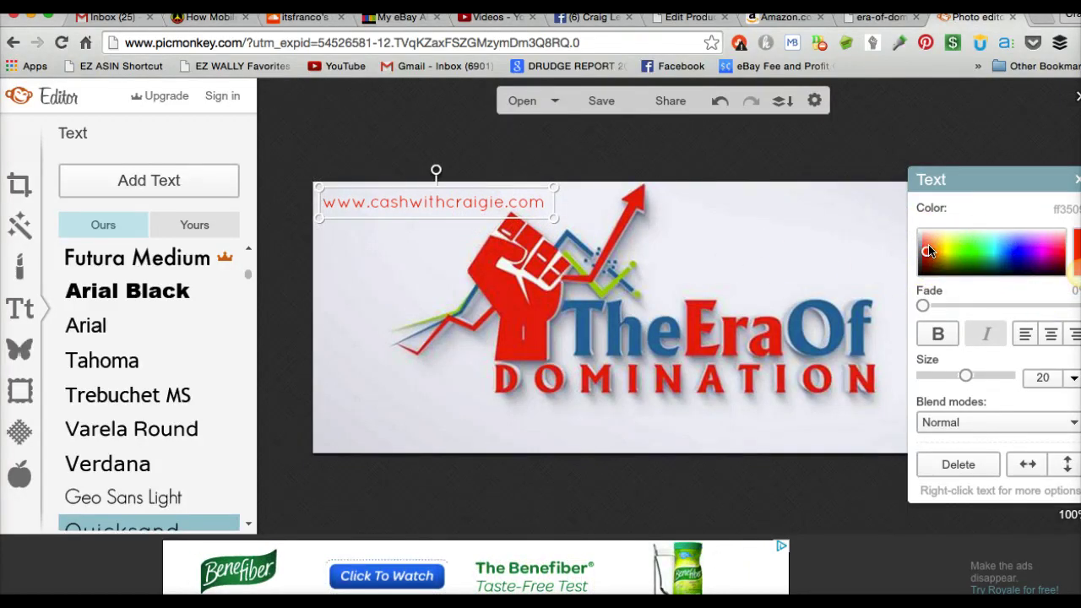
pyautogui.click(755, 229)
pyautogui.click(126, 180)
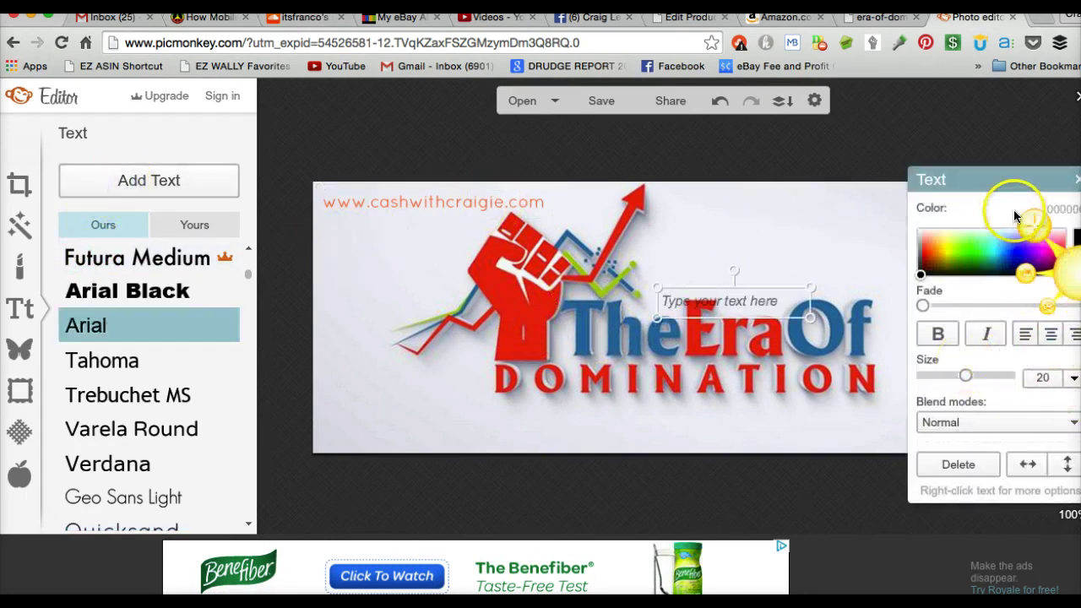
pyautogui.moveTo(1001, 176); pyautogui.dragTo(981, 175)
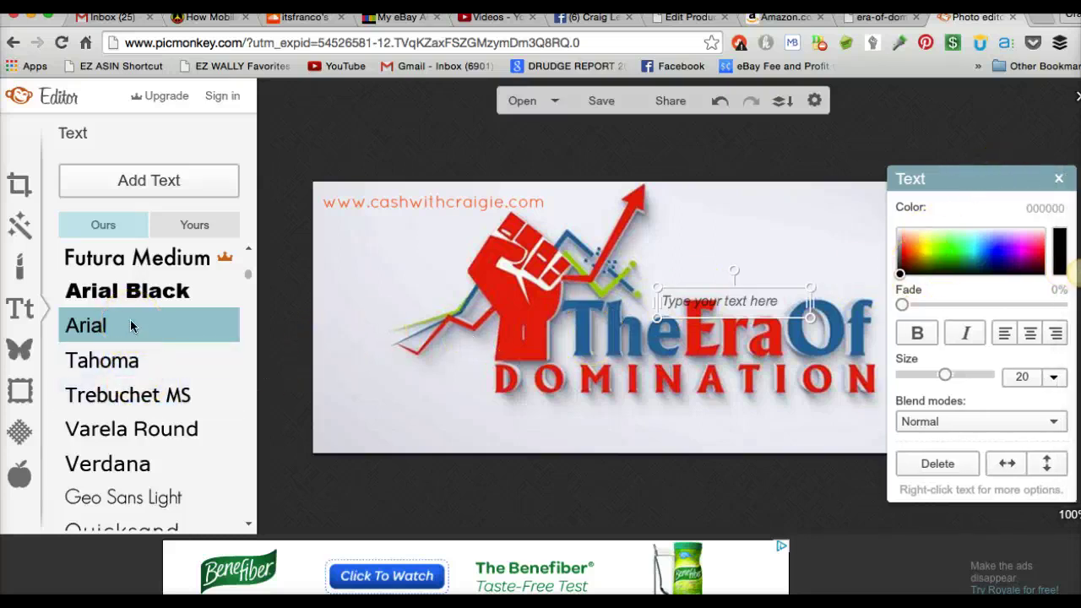
pyautogui.click(748, 292)
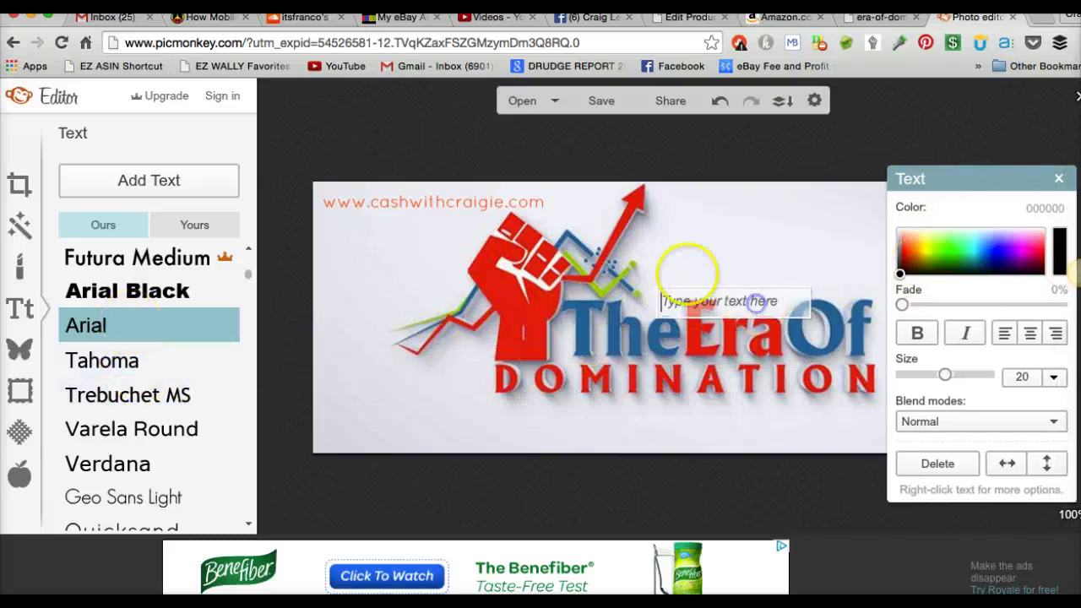
pyautogui.click(737, 293)
pyautogui.moveTo(737, 293); pyautogui.dragTo(913, 403)
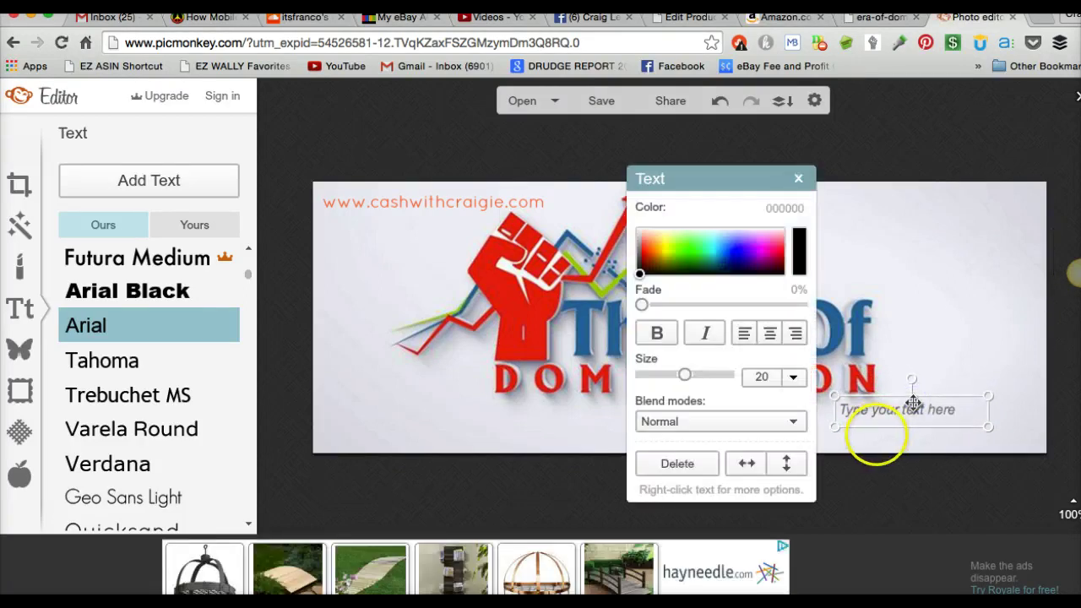
pyautogui.click(875, 443)
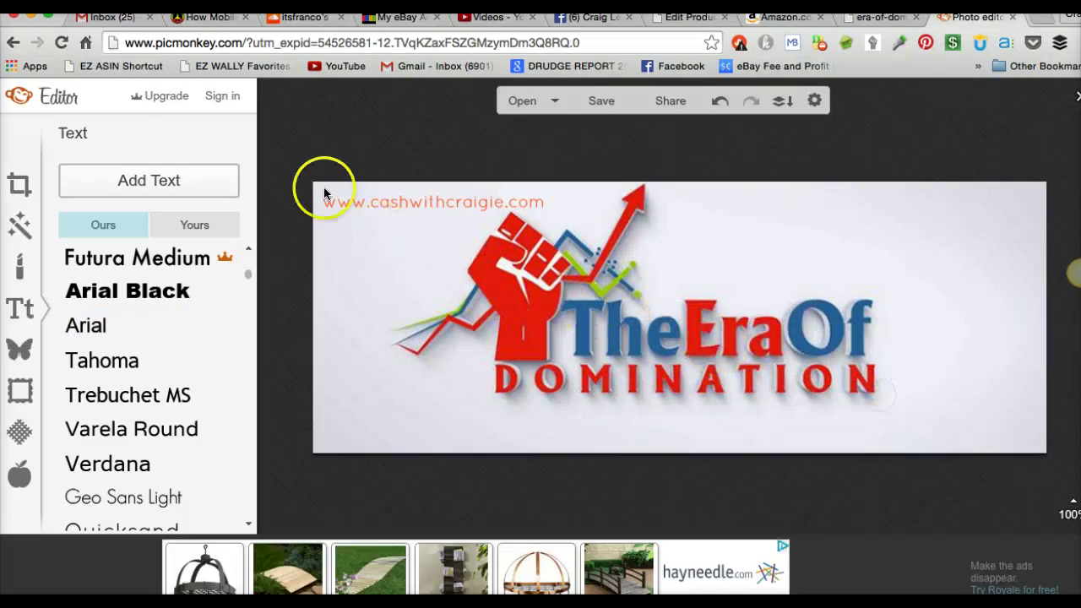
# Step: Add an Arial text box in the banner's lower-right area and set its color to red ff2c12
pyautogui.click(126, 177)
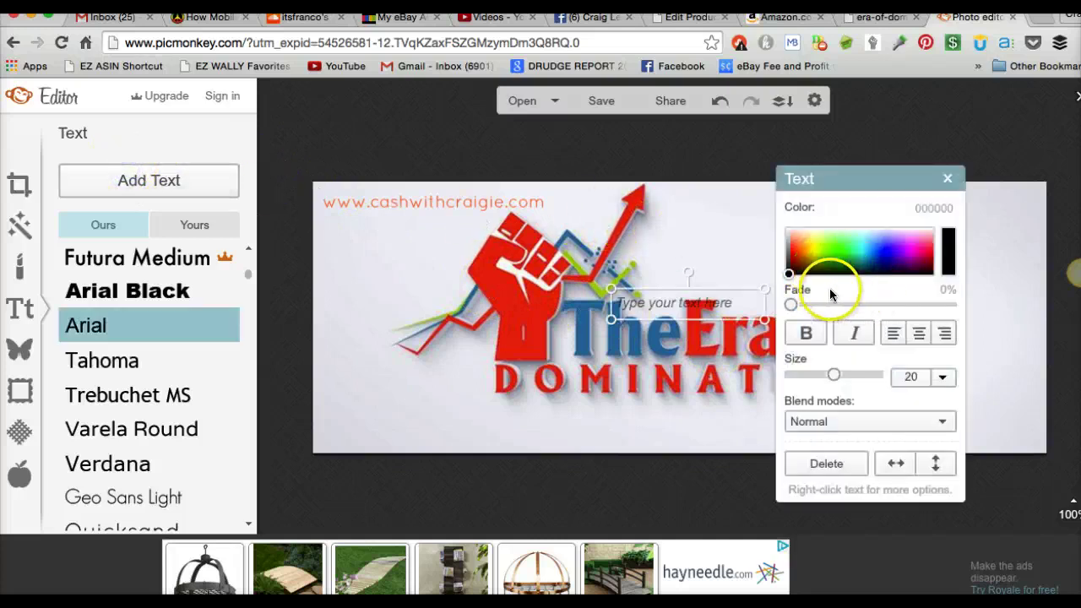
pyautogui.moveTo(707, 301); pyautogui.dragTo(952, 406)
pyautogui.click(899, 404)
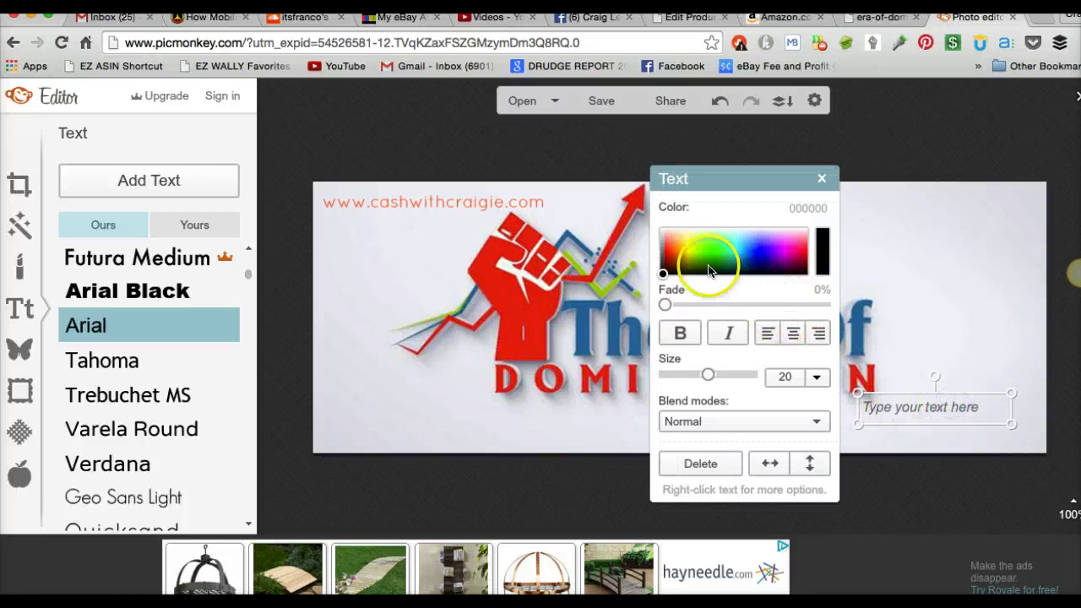
pyautogui.click(668, 250)
# Step: Enter the tagline "Helping others Sell on Ebay" in the lower-right text box
pyautogui.click(925, 416)
pyautogui.click(925, 410)
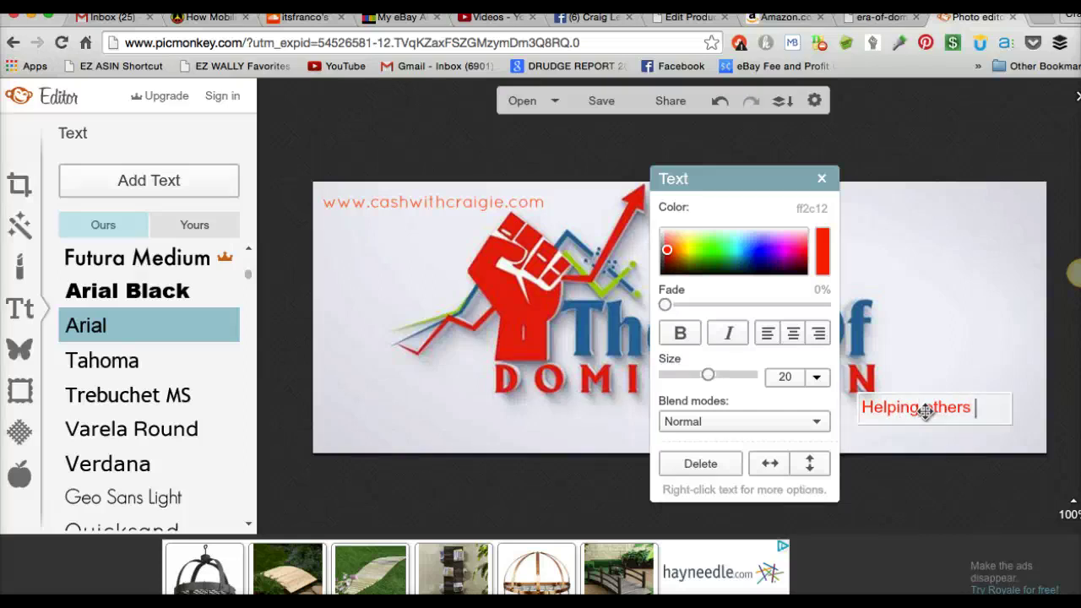
pyautogui.write('ll on E')
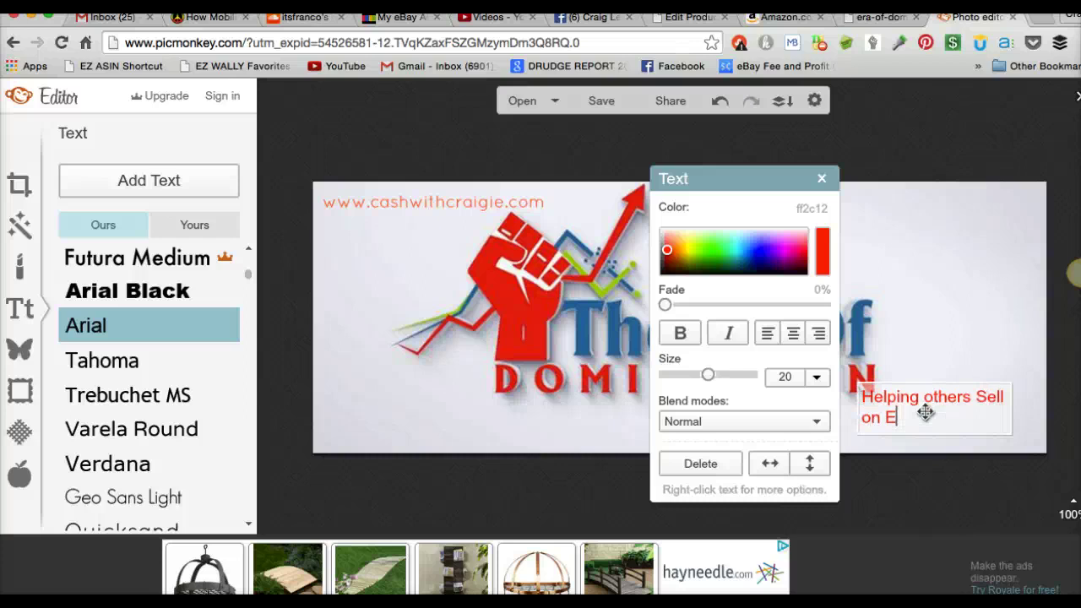
pyautogui.click(895, 409)
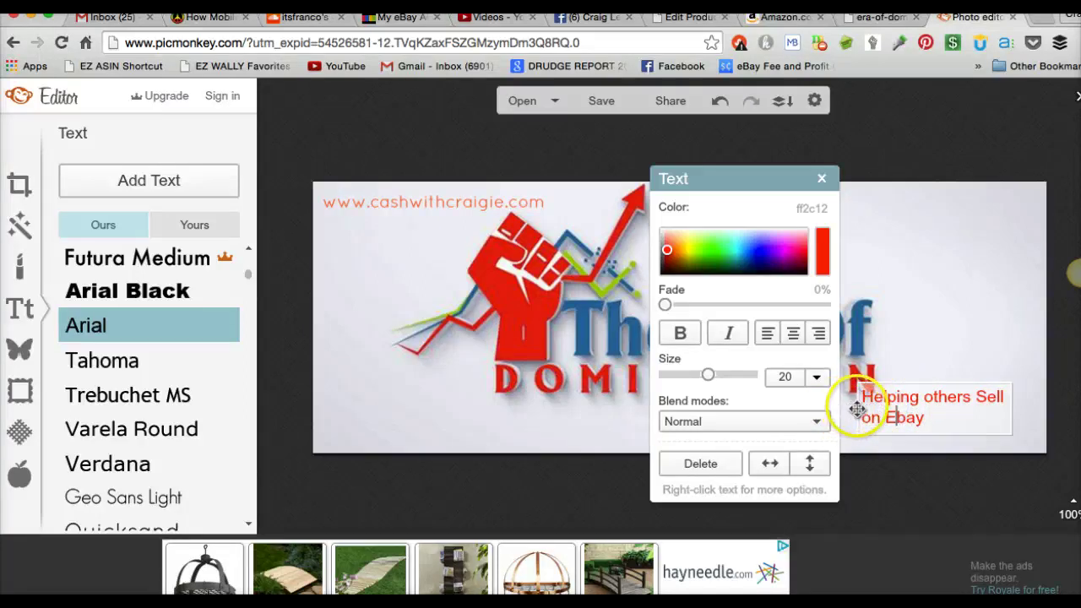
pyautogui.click(856, 409)
# Step: Widen the tagline's text box to fit on one line and position it against the banner's right edge, below DOMINATION
pyautogui.moveTo(777, 185); pyautogui.dragTo(415, 172)
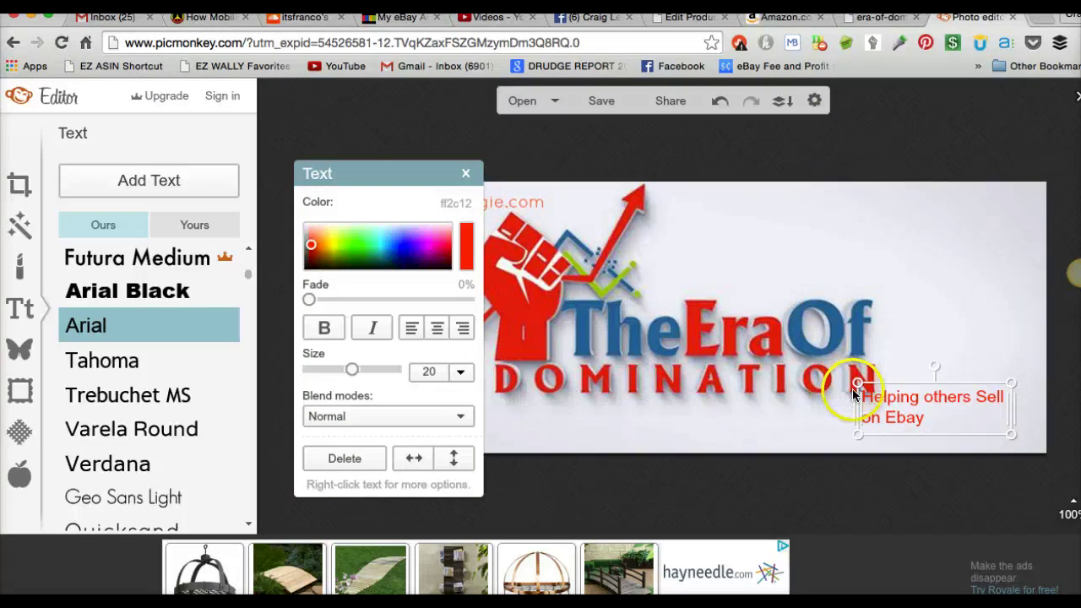
pyautogui.moveTo(857, 410); pyautogui.dragTo(714, 420)
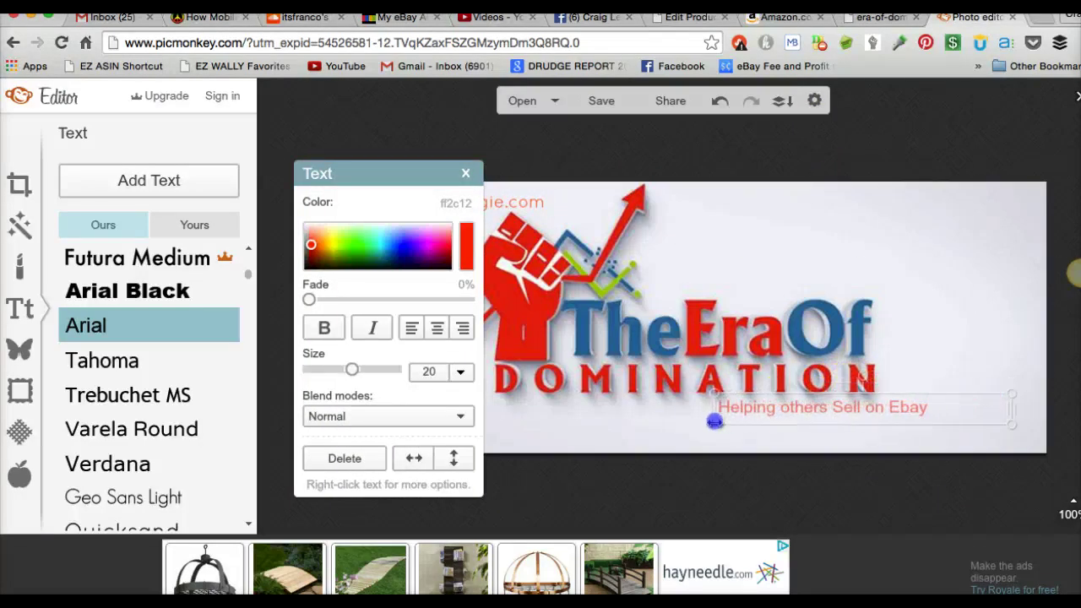
pyautogui.moveTo(839, 394); pyautogui.dragTo(876, 402)
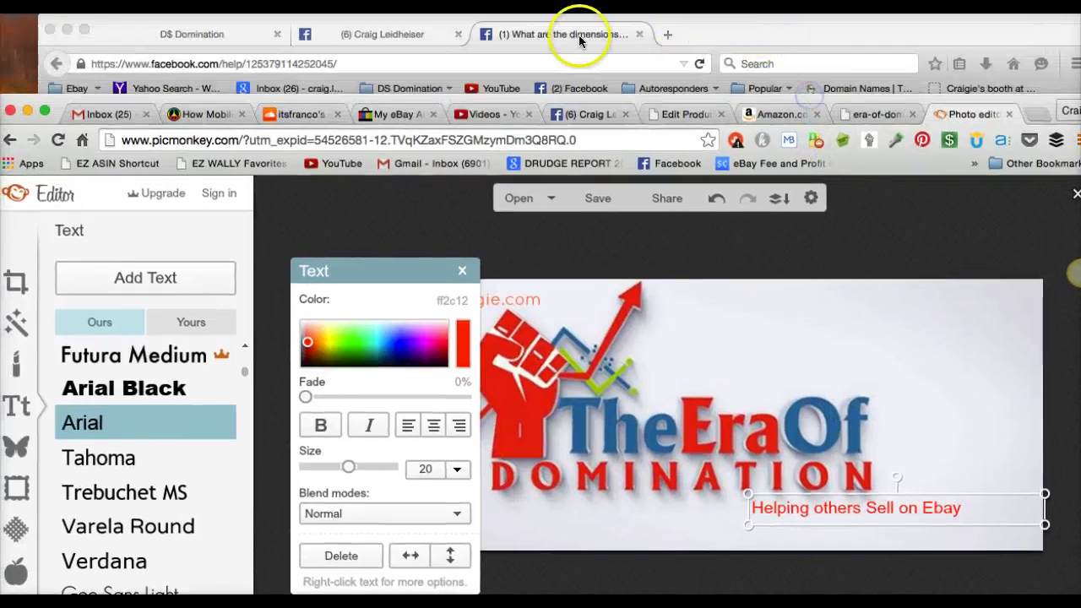
# Step: Review the profile picture and cover photo dimensions on the Facebook help page, and return to the PicMonkey editor
pyautogui.click(578, 31)
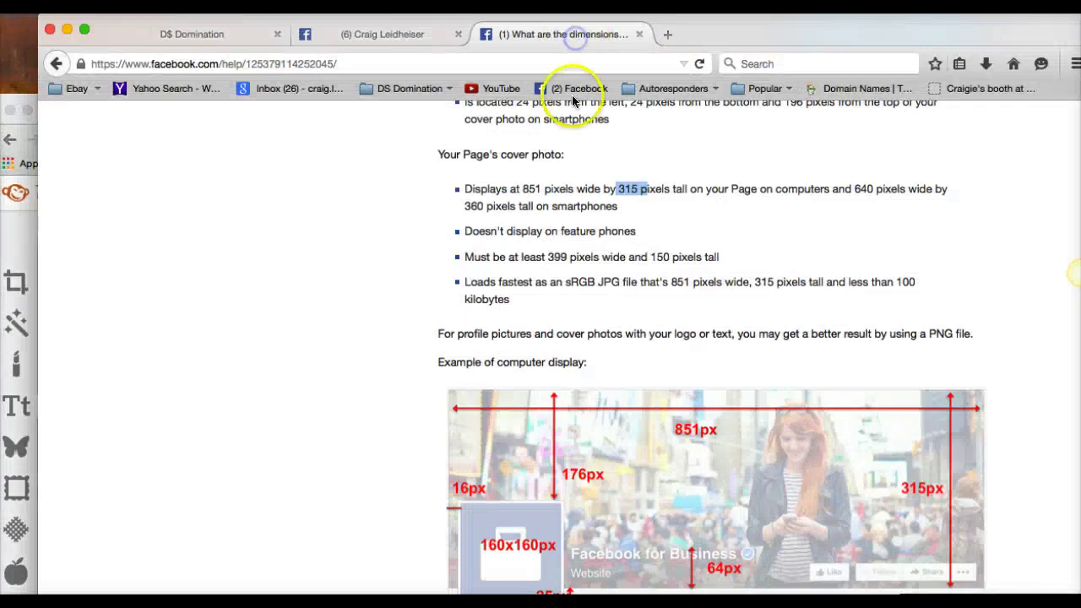
pyautogui.scroll(-3, 465, 294)
pyautogui.scroll(10, 422, 292)
pyautogui.scroll(-8, 337, 289)
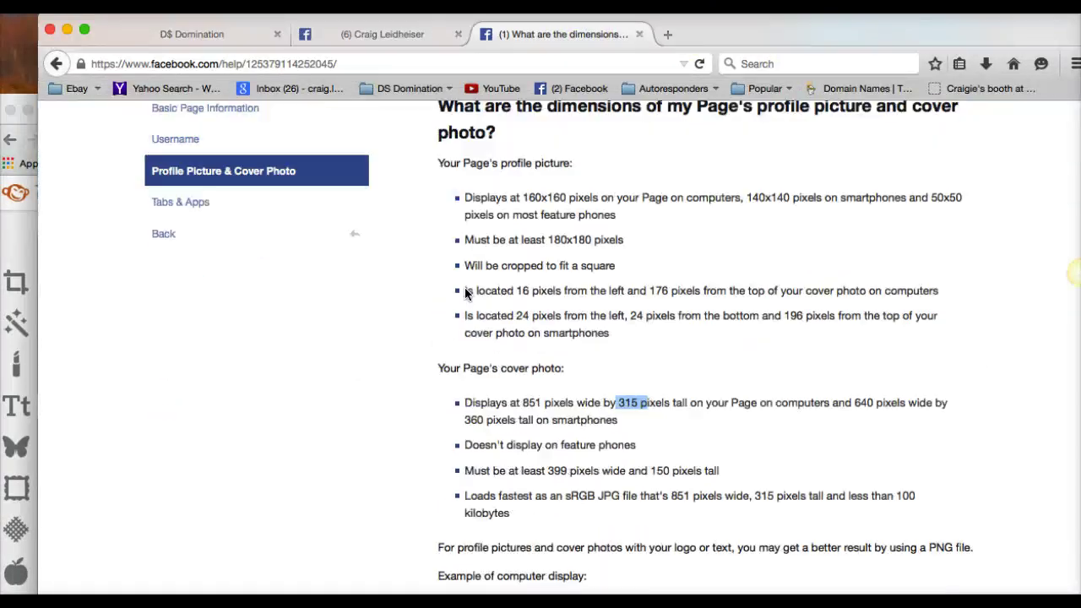
pyautogui.scroll(-3, 299, 288)
pyautogui.click(26, 266)
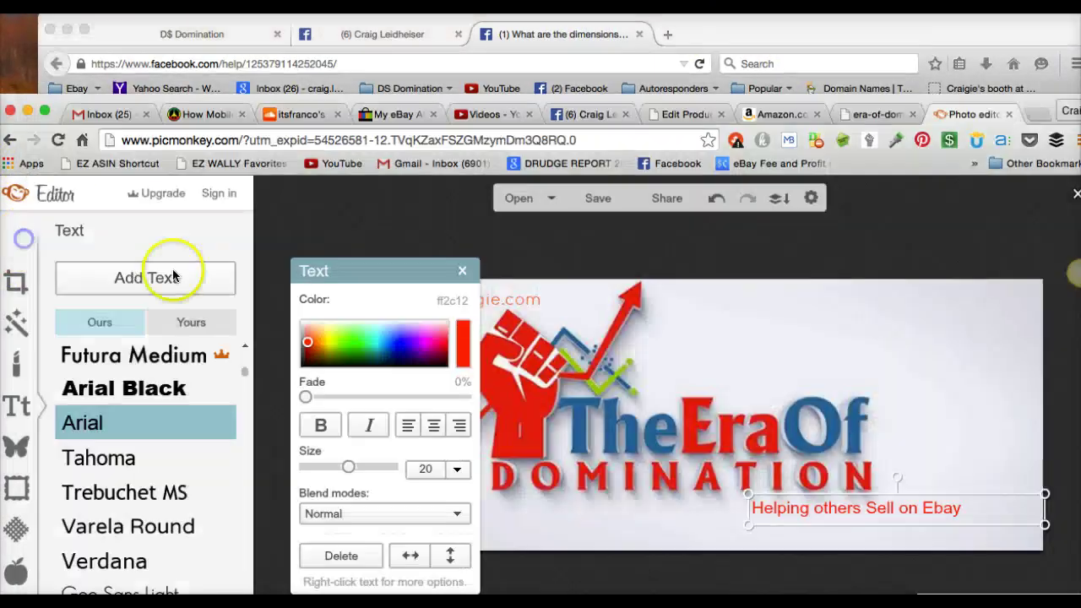
# Step: Deselect the tagline, show the basic edits, and move the browser window up to bring the whole editing area into view
pyautogui.click(844, 362)
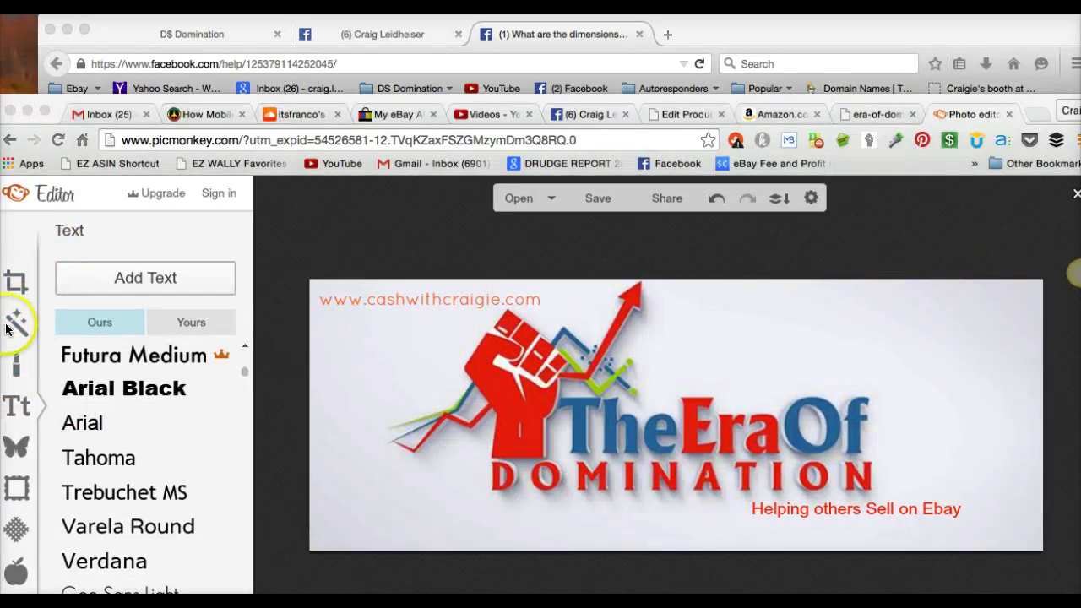
pyautogui.click(16, 282)
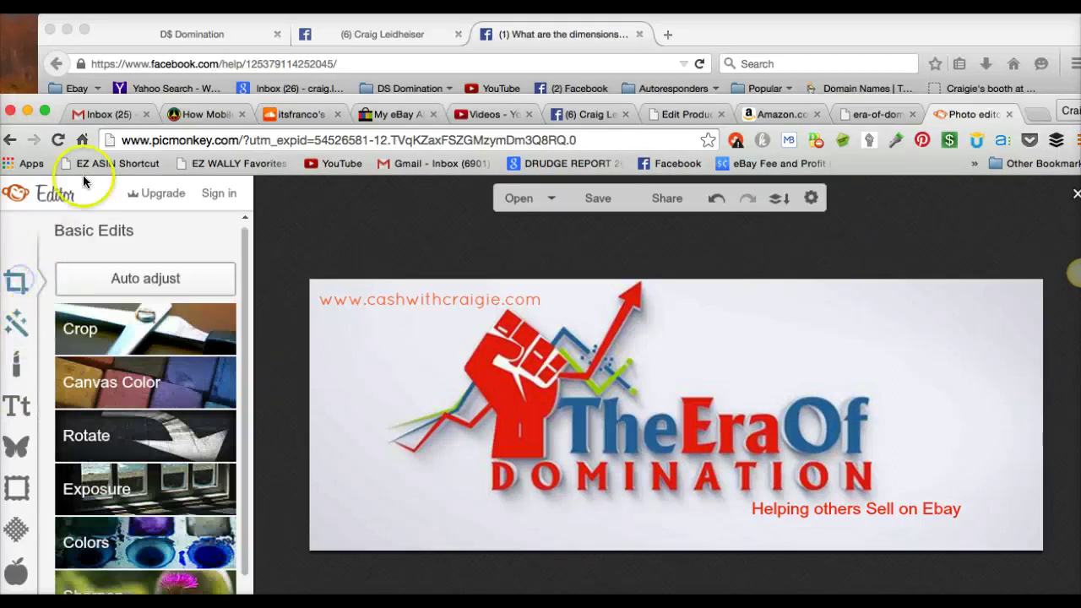
pyautogui.moveTo(138, 103); pyautogui.dragTo(179, 19)
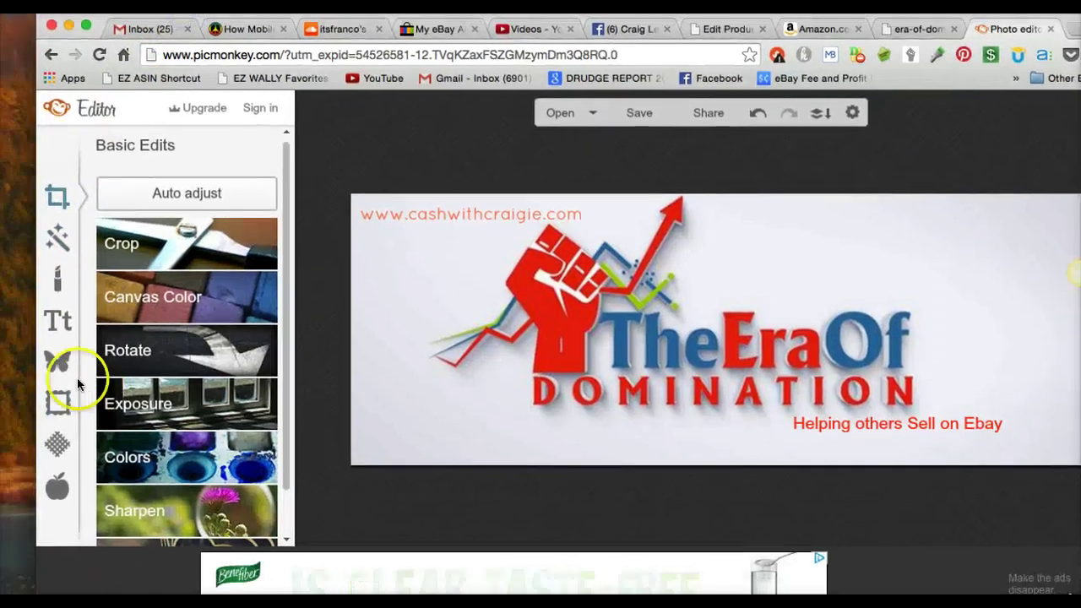
pyautogui.click(59, 362)
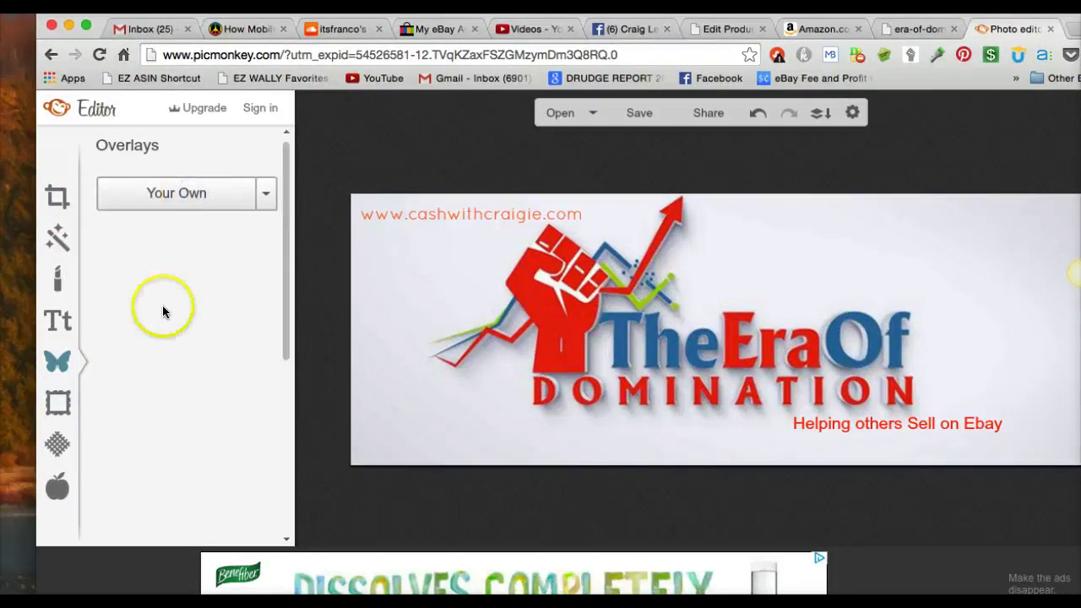
pyautogui.click(264, 195)
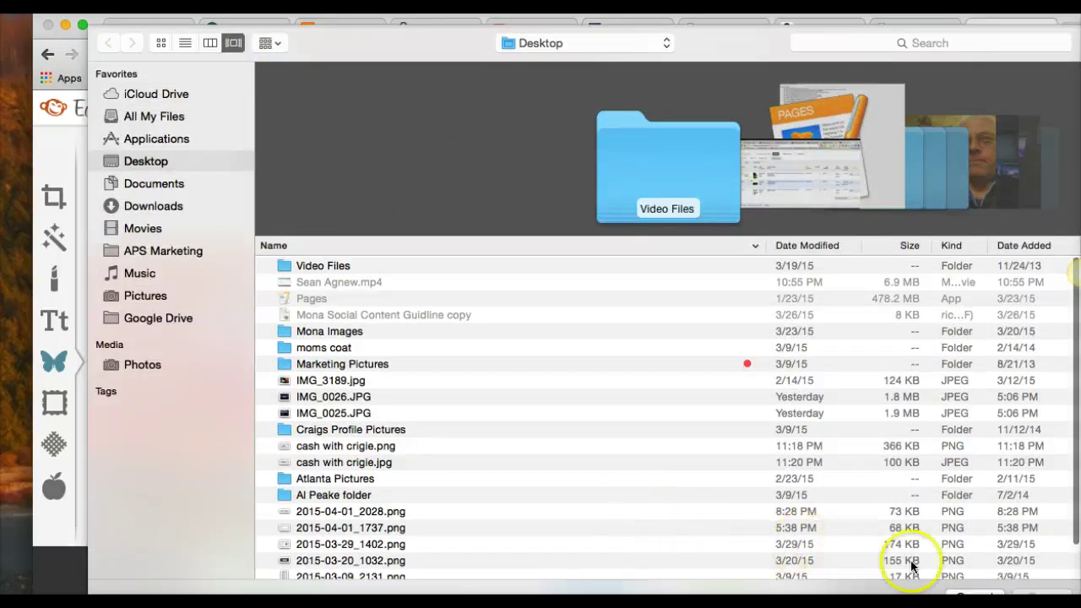
pyautogui.click(975, 592)
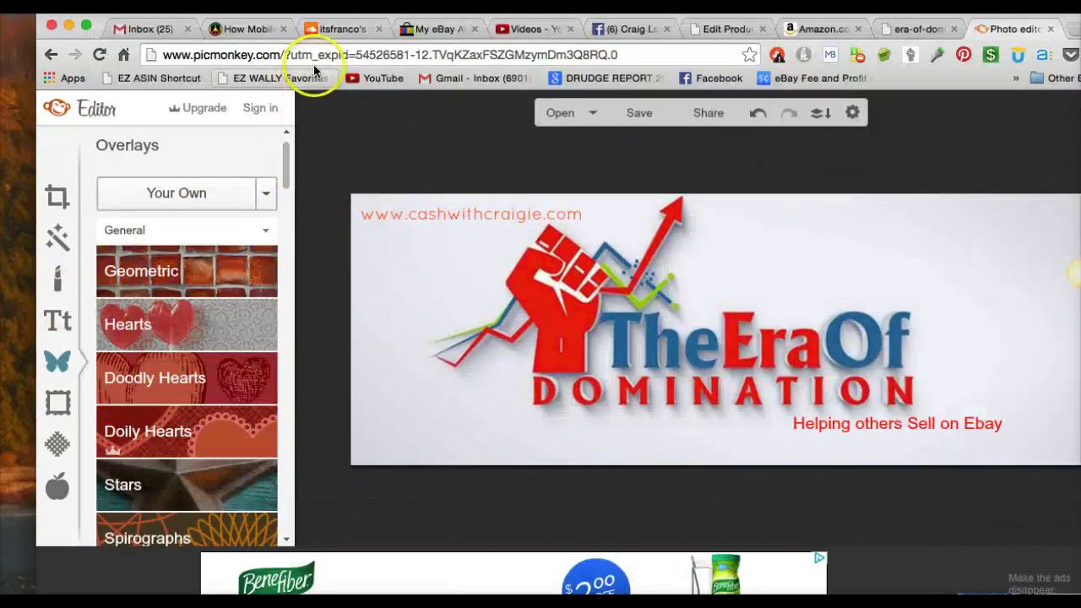
pyautogui.click(633, 29)
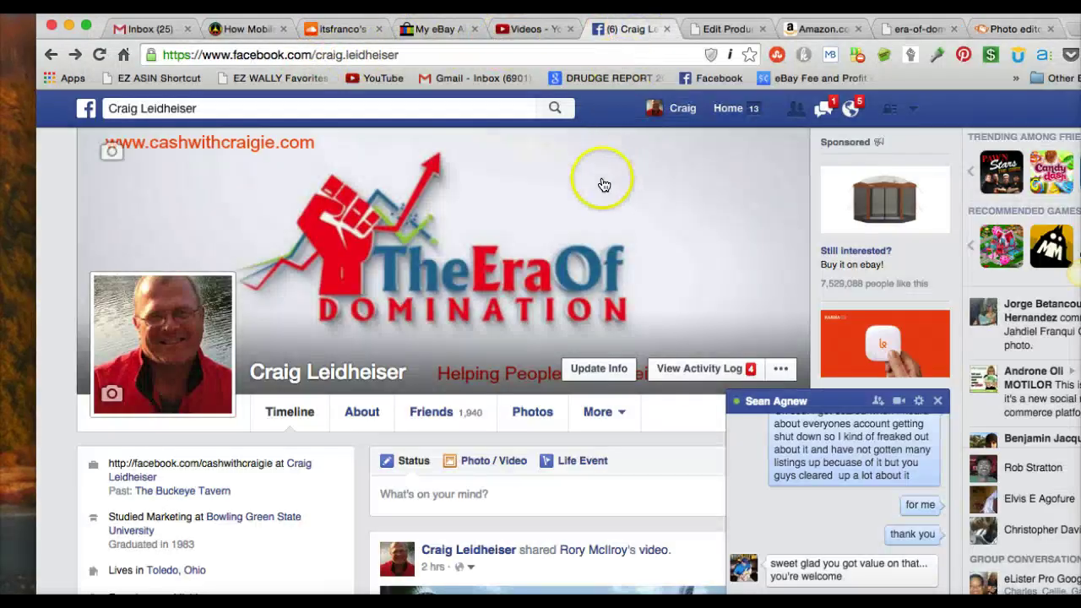
pyautogui.click(588, 209)
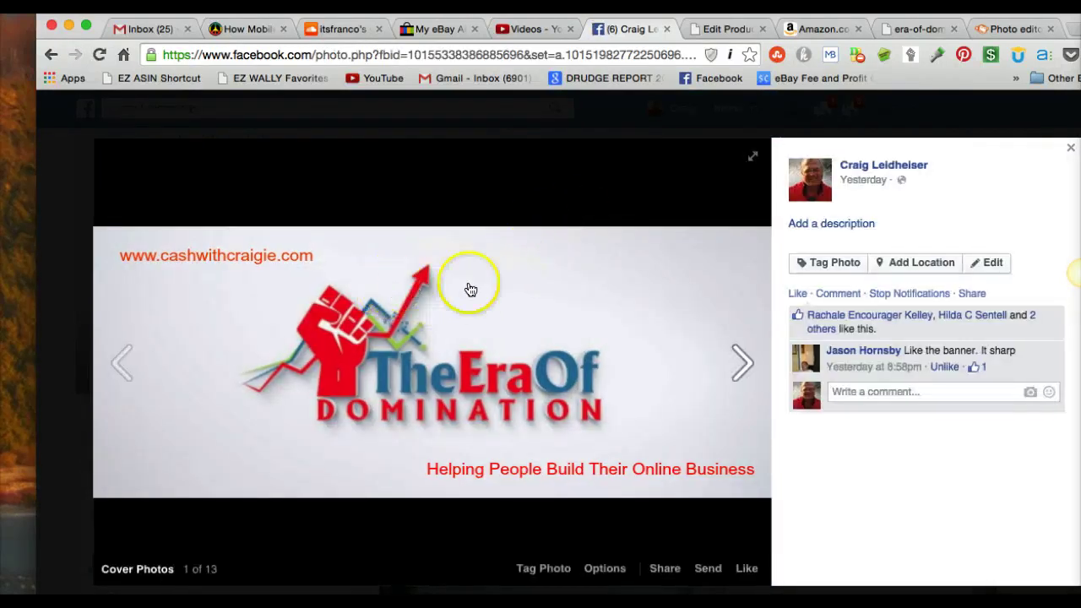
pyautogui.click(817, 226)
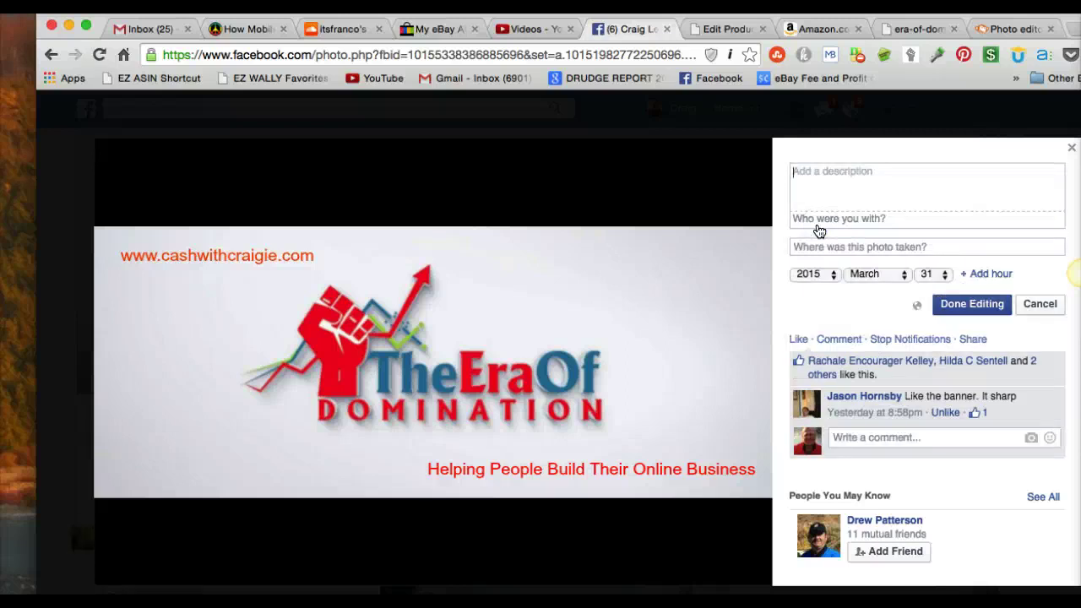
pyautogui.write('http://www.cashwithcr')
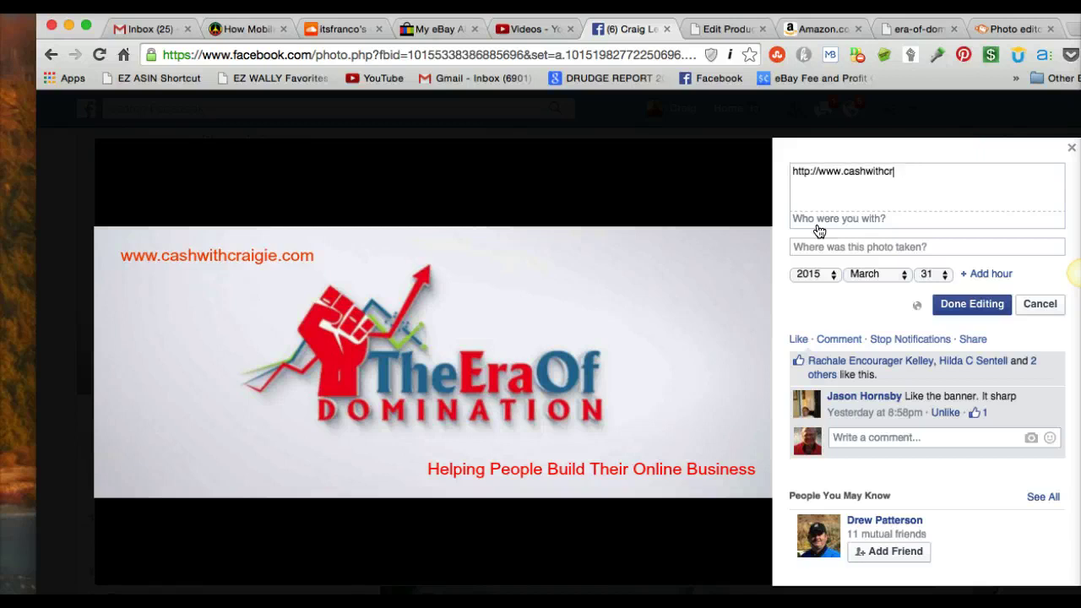
pyautogui.write('gie.com')
pyautogui.click(950, 304)
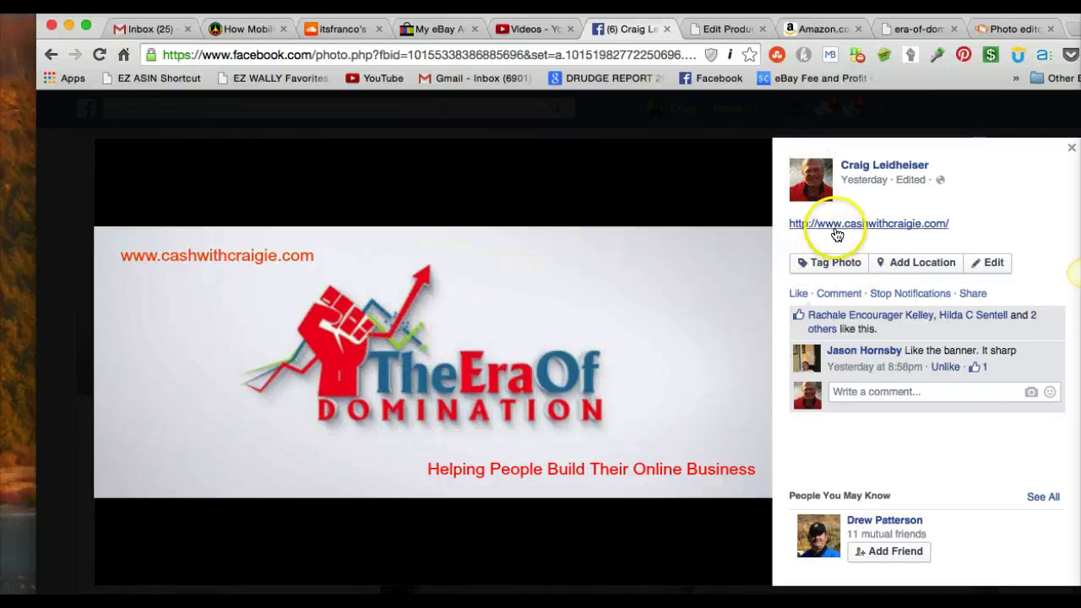
pyautogui.click(1071, 148)
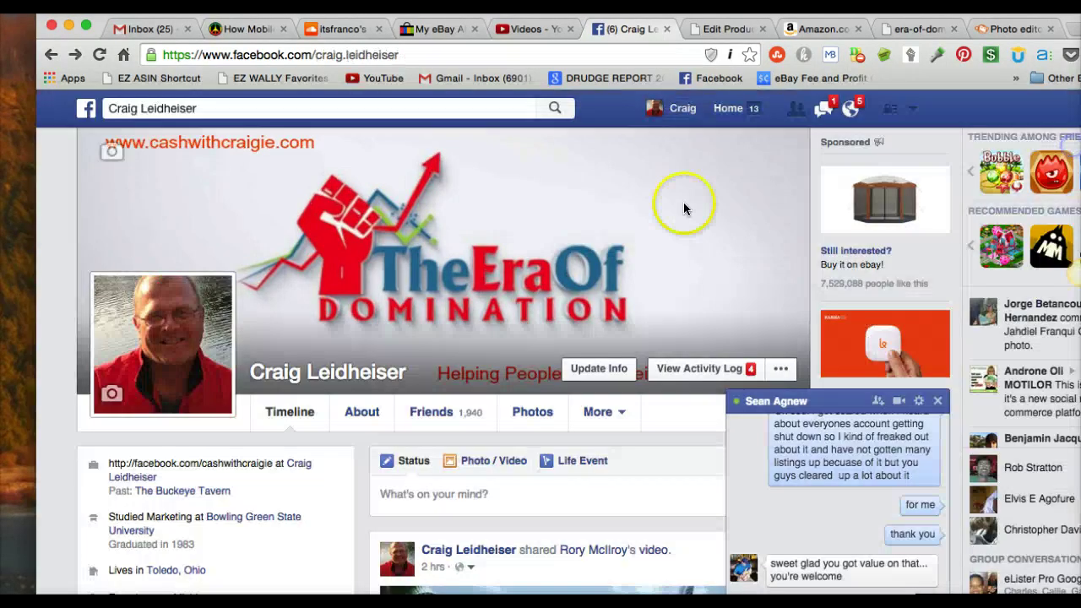
# Step: Look over the Facebook timeline page and open the profile picture in the photo viewer
pyautogui.scroll(-3, 503, 292)
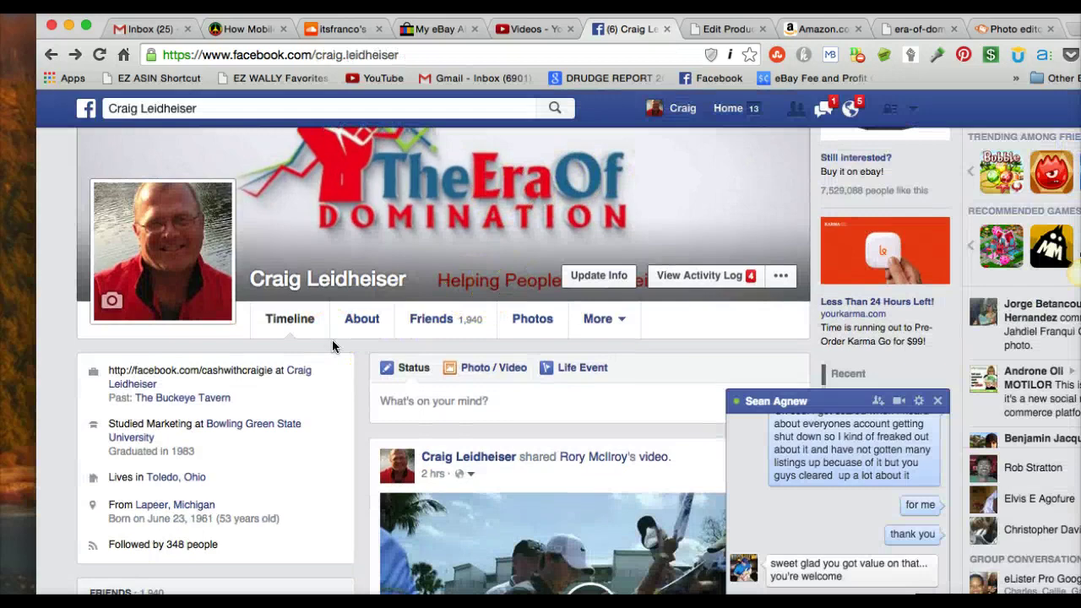
pyautogui.scroll(-3, 349, 316)
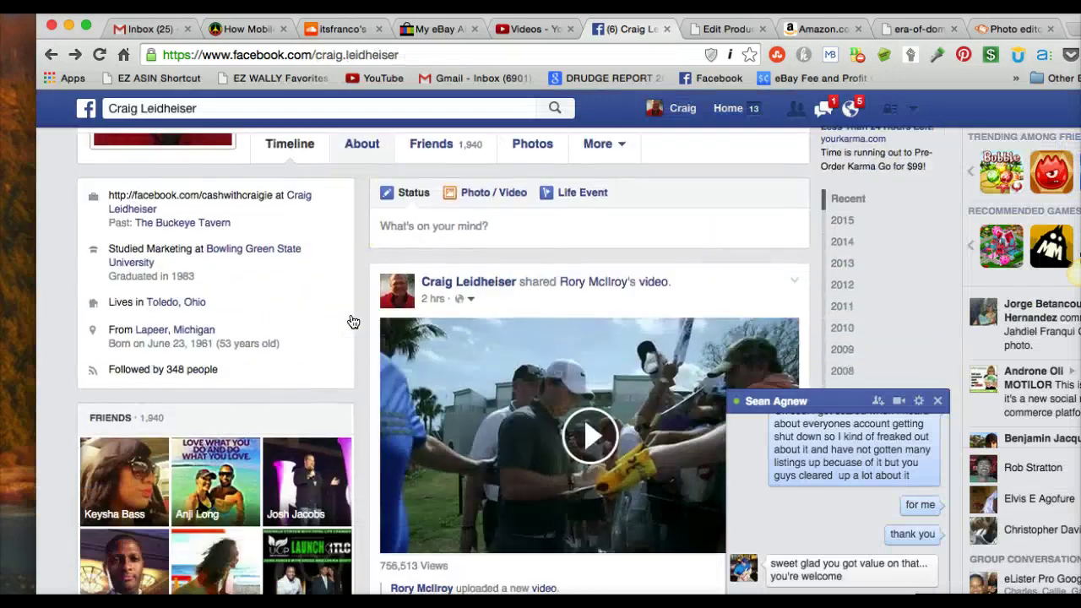
pyautogui.scroll(3, 349, 316)
pyautogui.scroll(3, 355, 321)
pyautogui.click(184, 243)
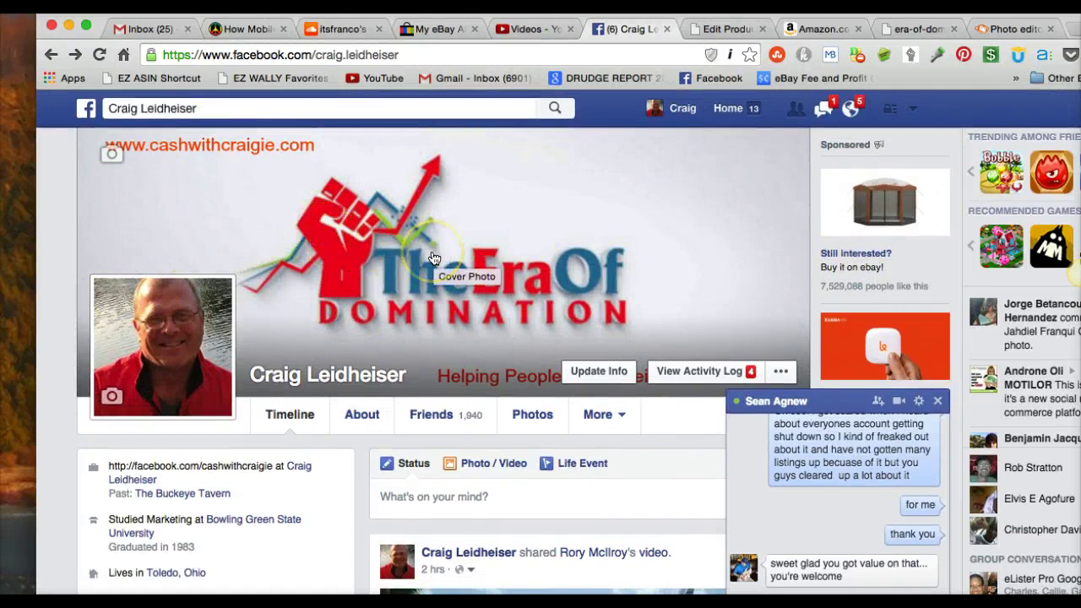
pyautogui.scroll(-1, 431, 257)
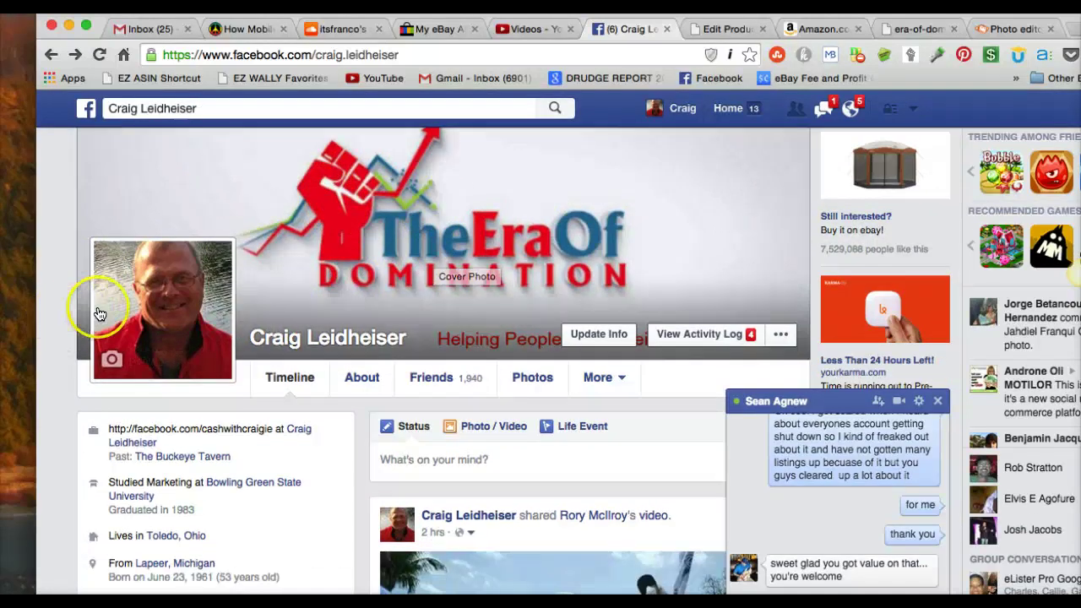
pyautogui.click(137, 314)
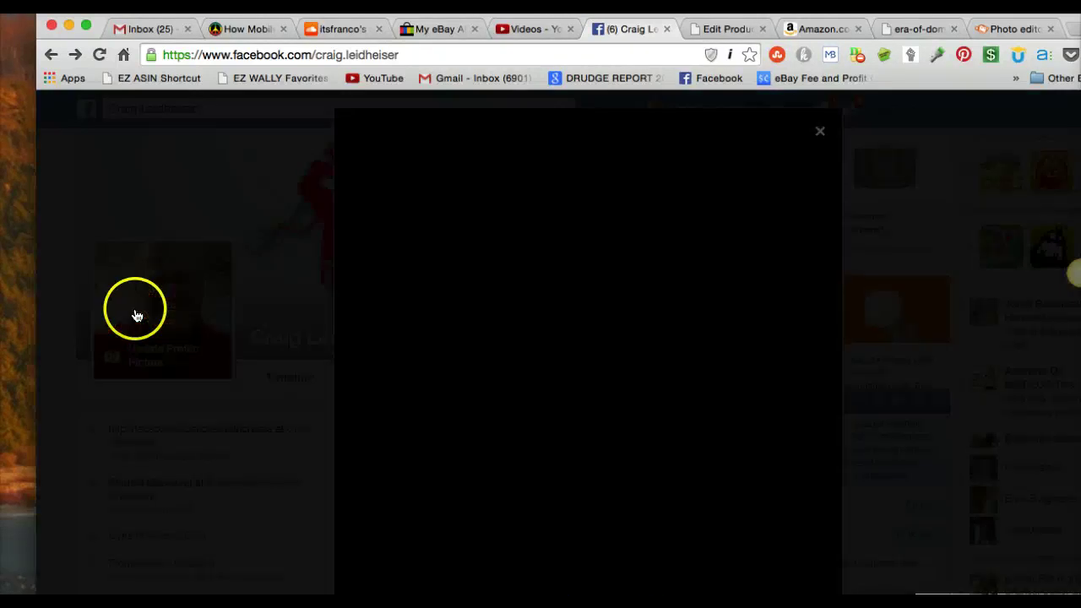